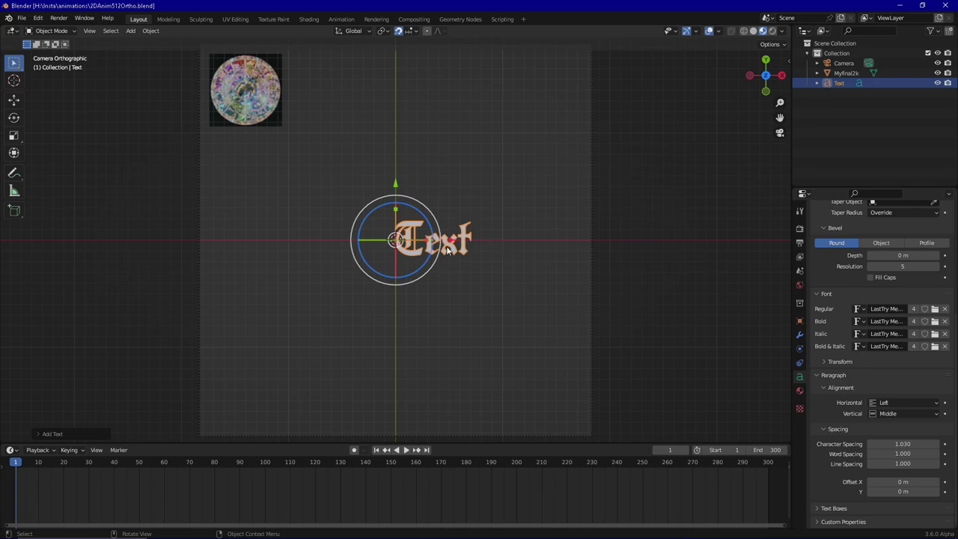
Move the text object left and up to X -3.2 m, Y 1.2 m, then check its Location values
{"action": "key", "text": "g"}
{"action": "key", "text": "x"}
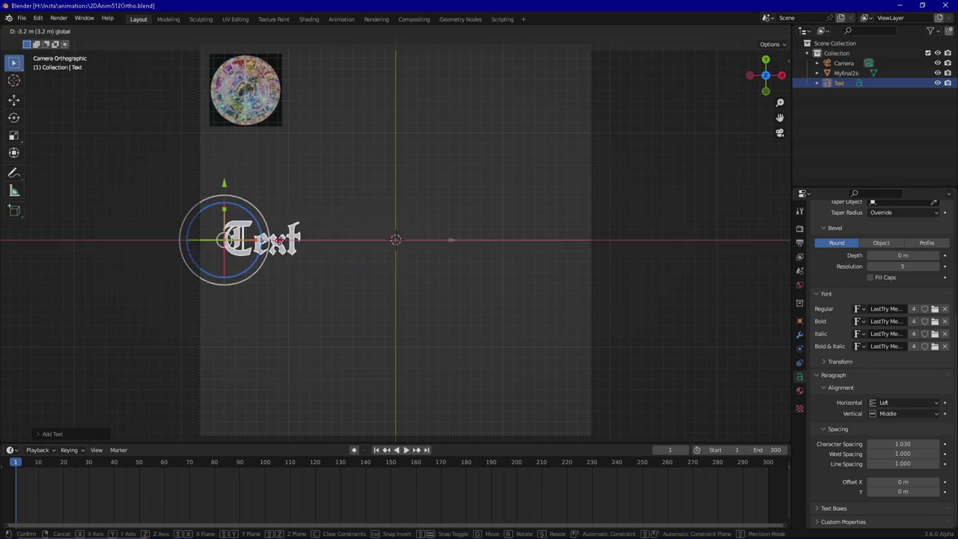
{"action": "left_click", "coordinate": [231, 185]}
{"action": "left_click_drag", "start_coordinate": [227, 184], "coordinate": [226, 121]}
{"action": "left_click", "coordinate": [799, 320]}
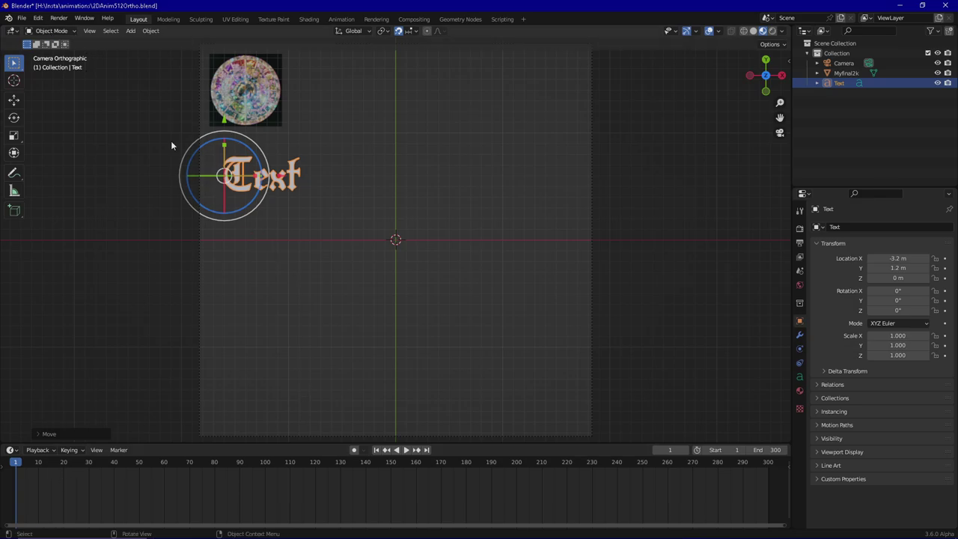
In Edit Mode, replace the word 'Text' with 'Scale', then return to Object Mode
{"action": "left_click", "coordinate": [51, 30]}
{"action": "left_click", "coordinate": [63, 56]}
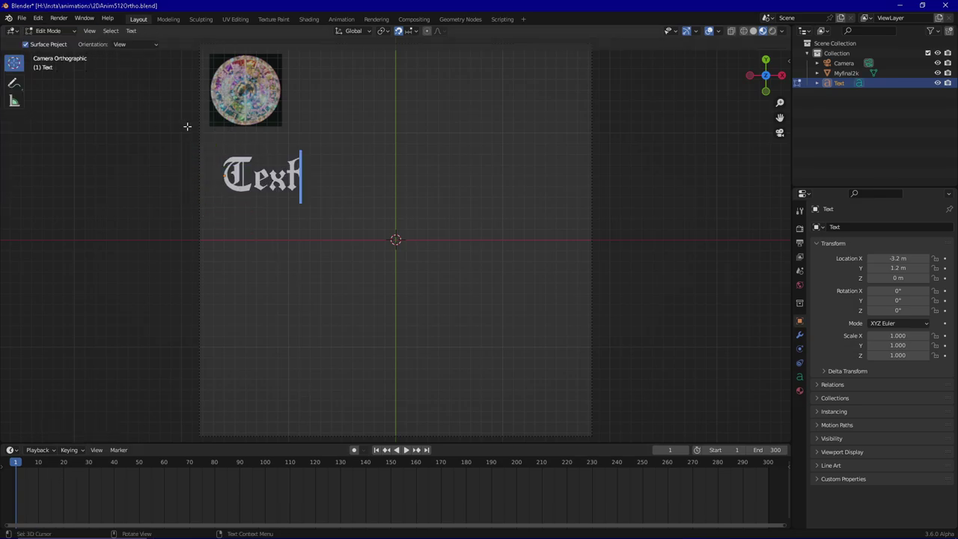
{"action": "key", "text": "BackSpace"}
{"action": "key", "text": "BackSpace"}
{"action": "key", "text": "BackSpace"}
{"action": "key", "text": "BackSpace"}
{"action": "type", "text": "Scale"}
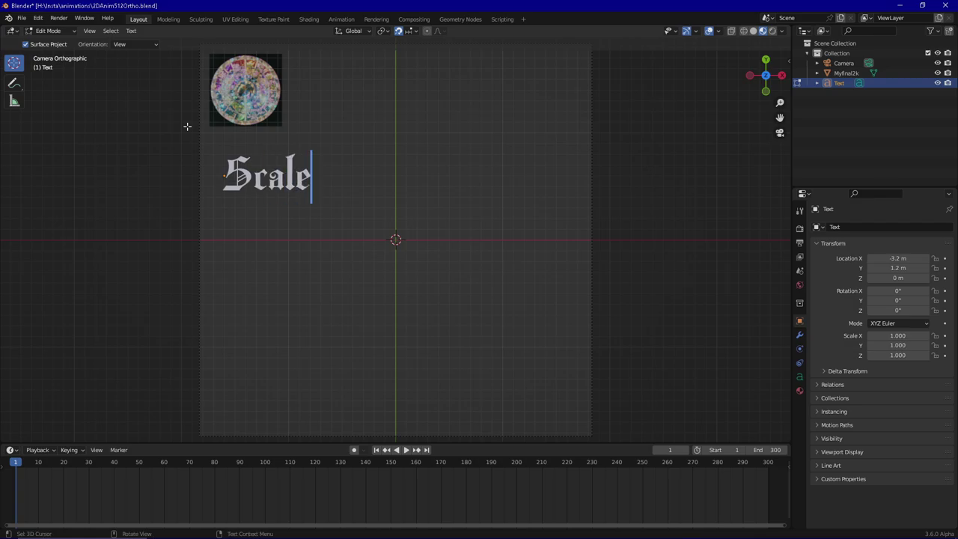
{"action": "key", "text": "Return"}
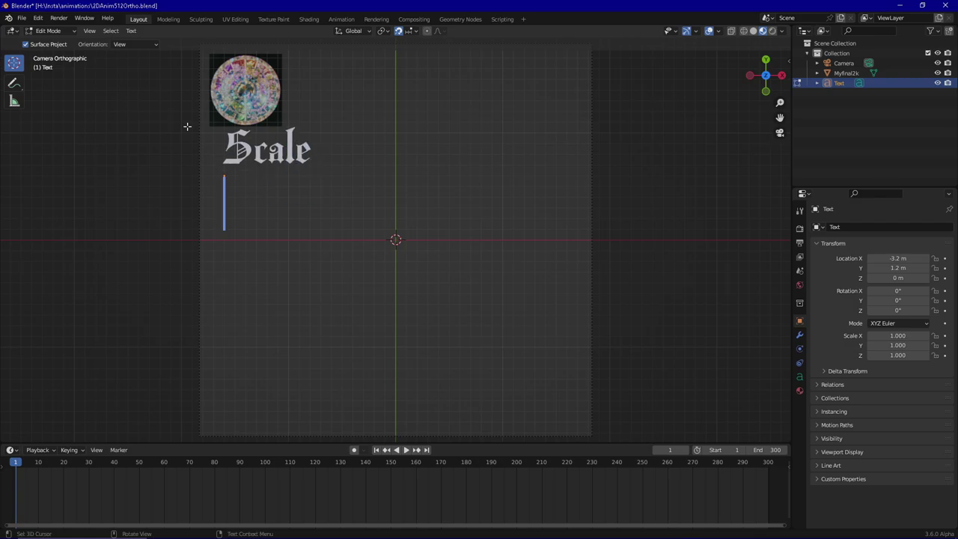
{"action": "key", "text": "BackSpace"}
{"action": "left_click", "coordinate": [49, 30]}
{"action": "left_click", "coordinate": [68, 45]}
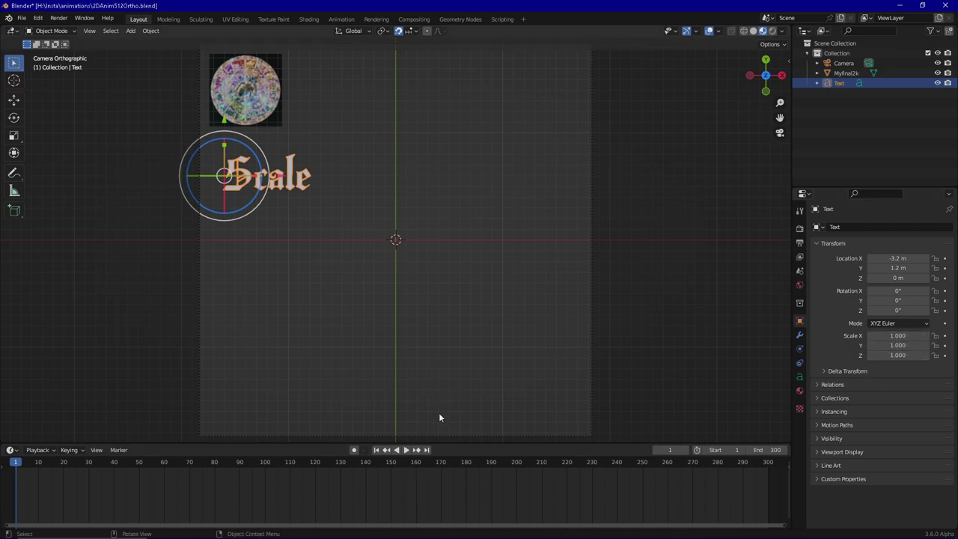
Keyframe the text's scale at 1.0 on frame 1 and at 0.4 on frame 150
{"action": "right_click", "coordinate": [898, 335]}
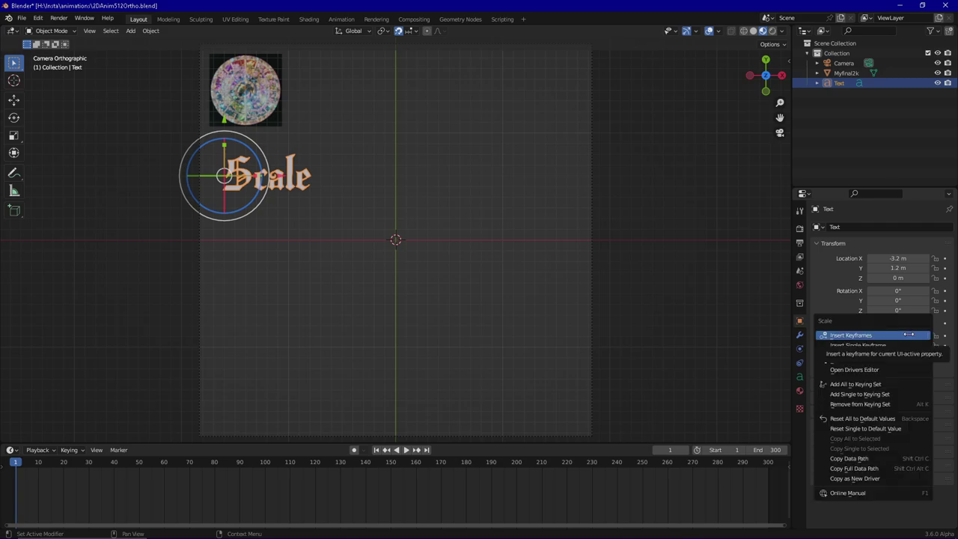
{"action": "left_click", "coordinate": [898, 334]}
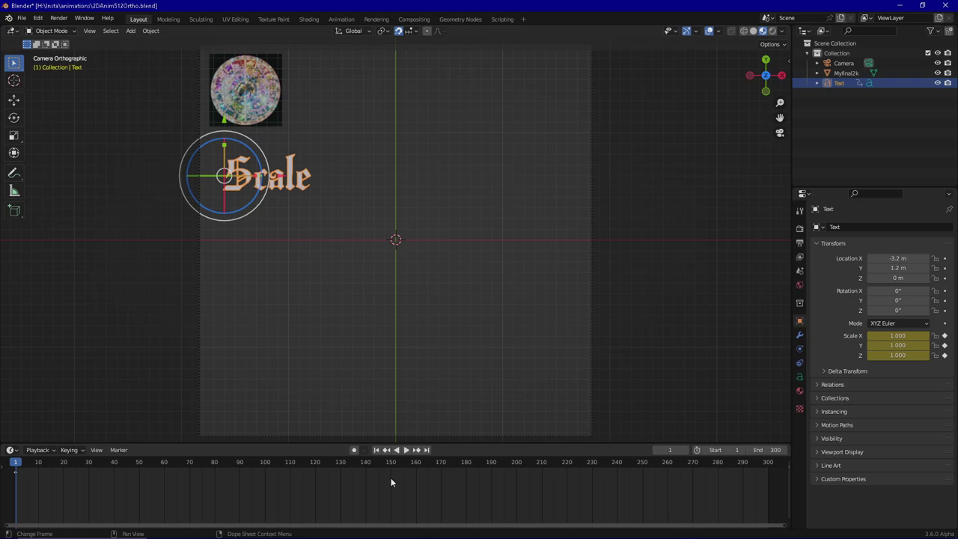
{"action": "left_click_drag", "start_coordinate": [390, 478], "coordinate": [390, 463]}
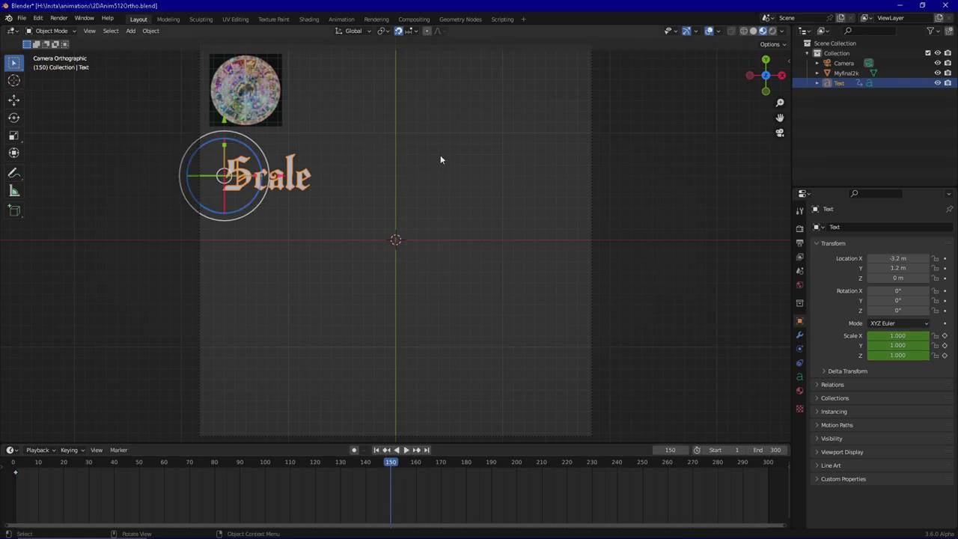
{"action": "key", "text": "s"}
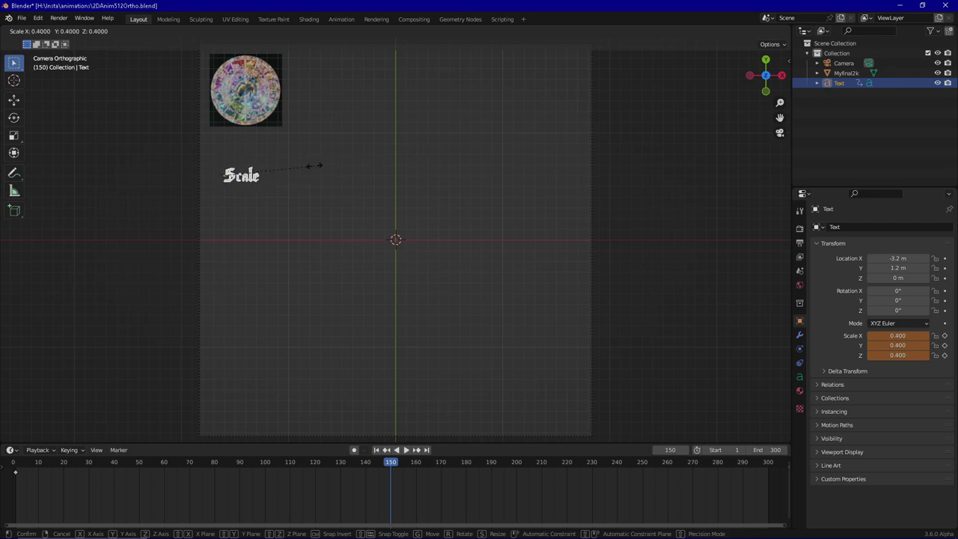
{"action": "left_click", "coordinate": [315, 166]}
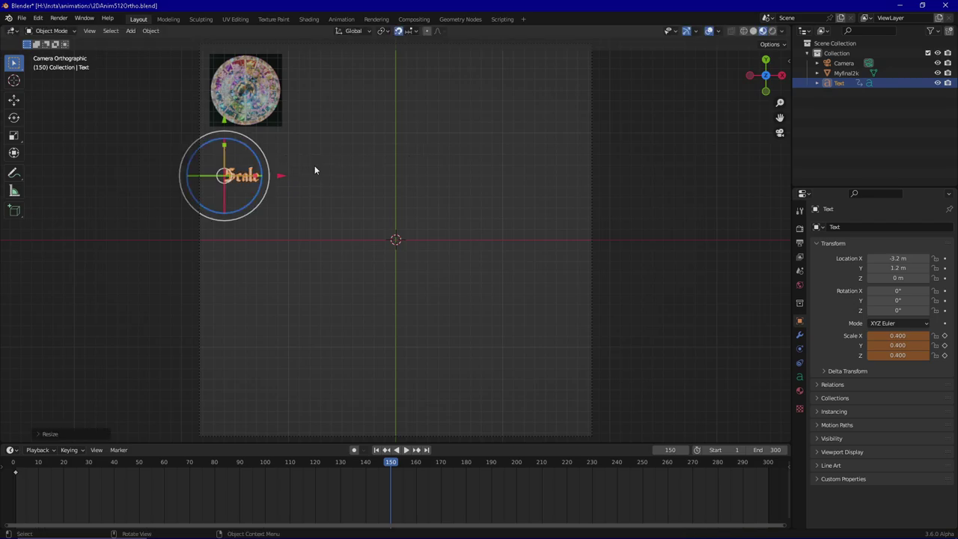
{"action": "right_click", "coordinate": [909, 336]}
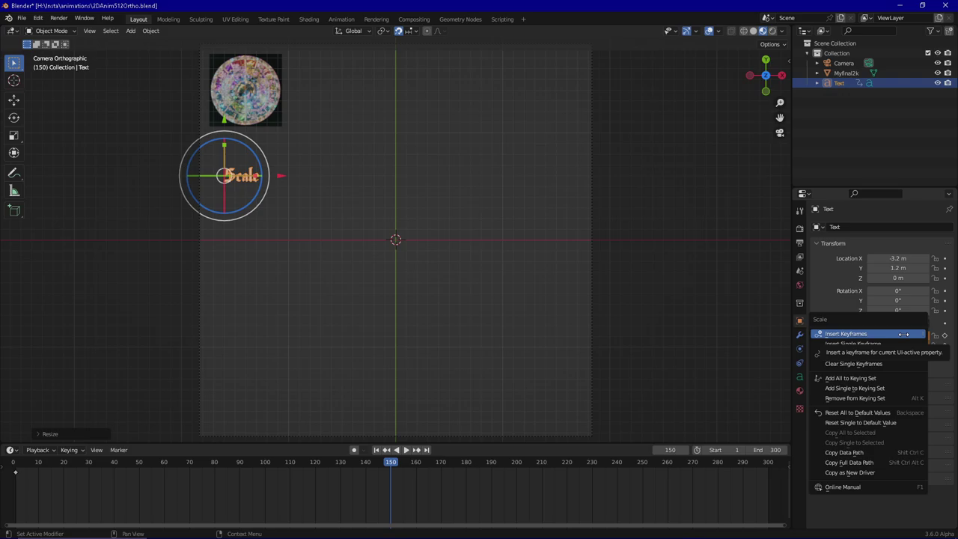
{"action": "left_click", "coordinate": [906, 335]}
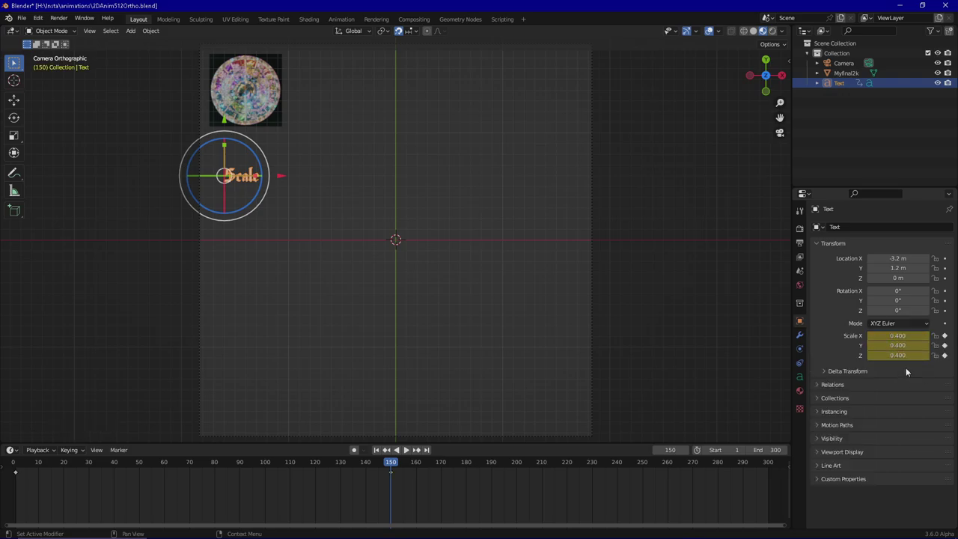
Keyframe scale 0.16 at frame 300, play back the shrink, and rewind to frame 1
{"action": "left_click", "coordinate": [768, 462]}
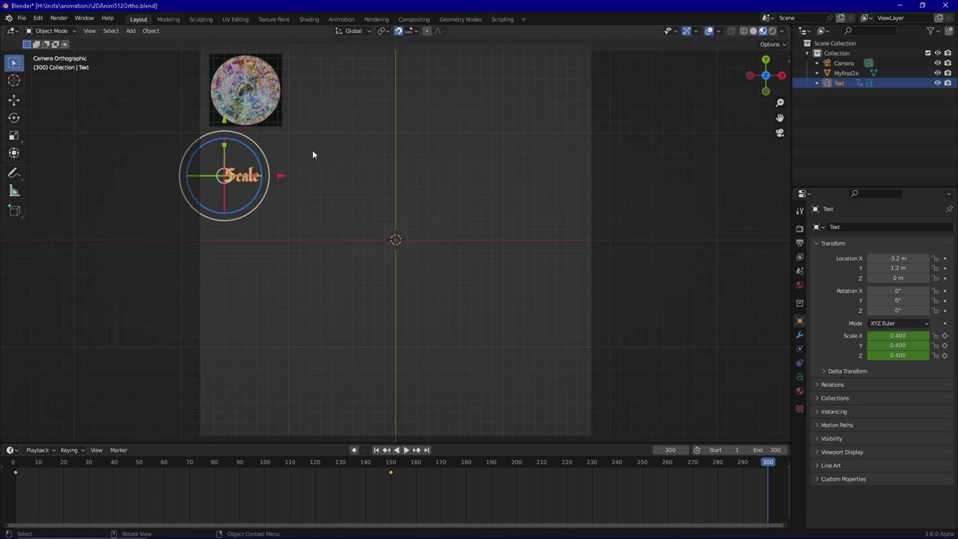
{"action": "key", "text": "s"}
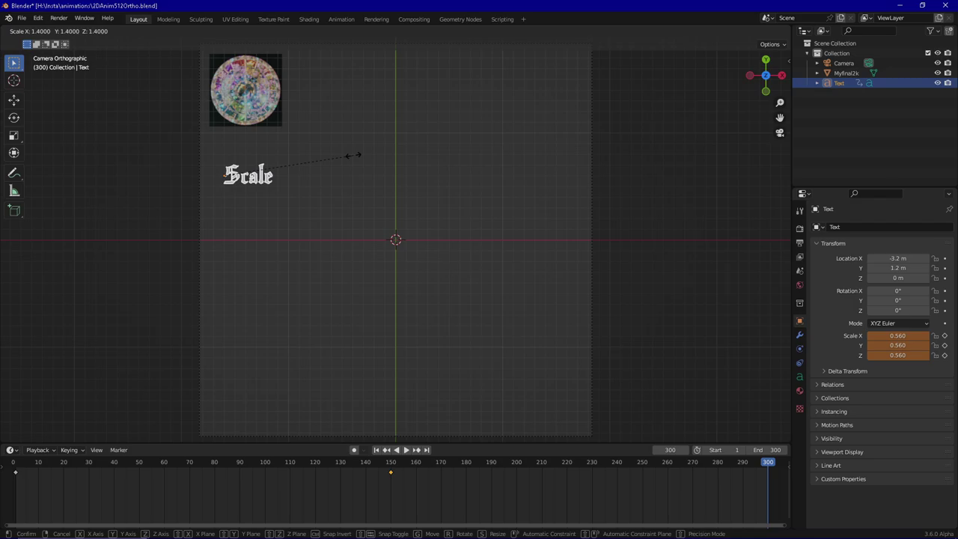
{"action": "left_click", "coordinate": [270, 175]}
{"action": "right_click", "coordinate": [877, 336]}
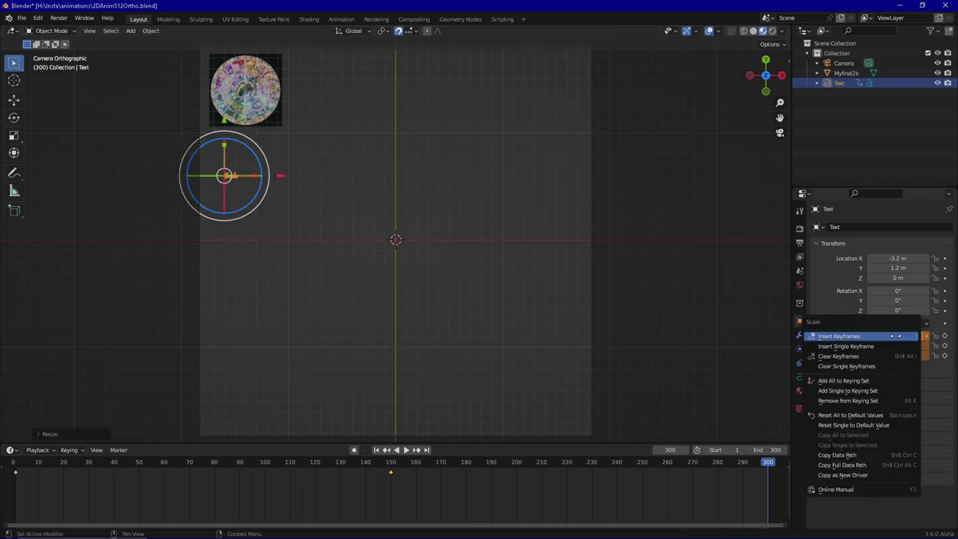
{"action": "left_click", "coordinate": [877, 336]}
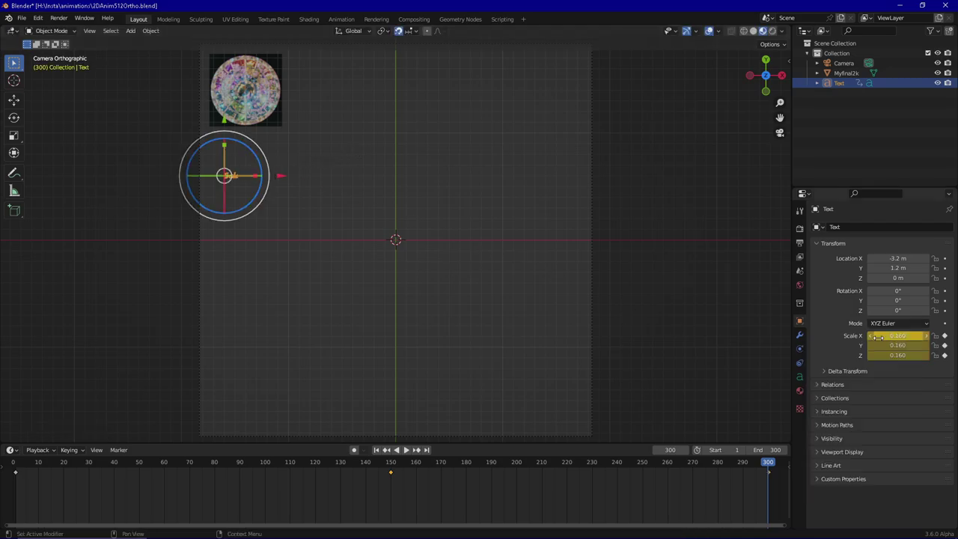
{"action": "left_click", "coordinate": [405, 450]}
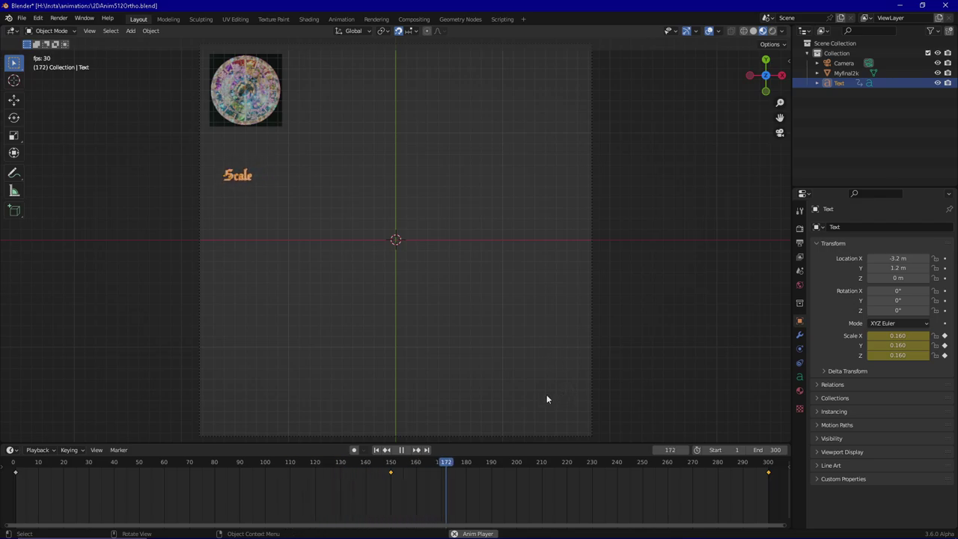
{"action": "left_click", "coordinate": [402, 451]}
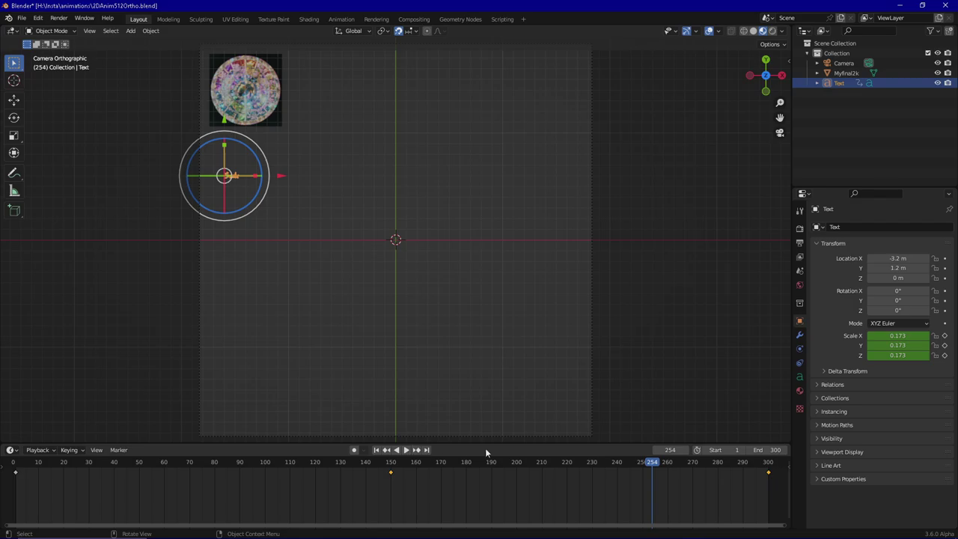
{"action": "left_click", "coordinate": [376, 450]}
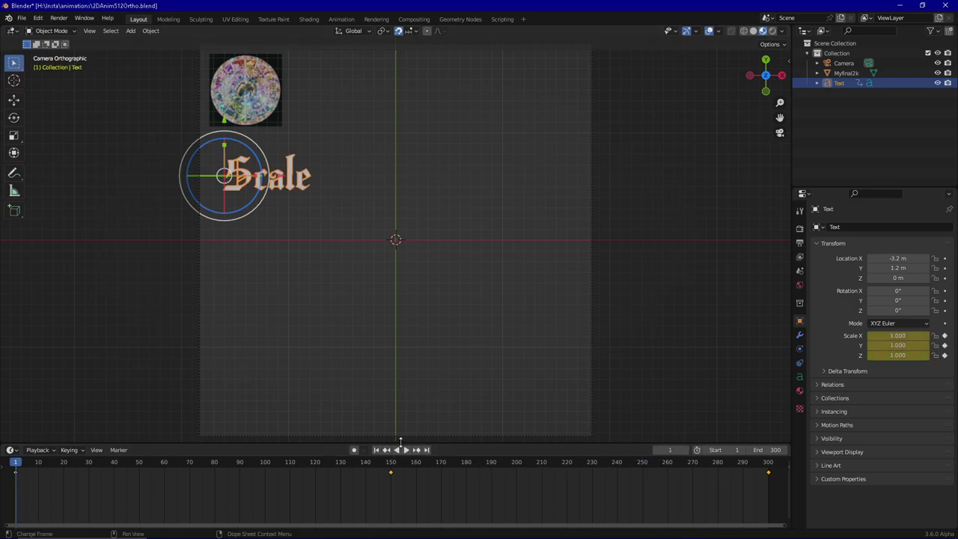
Preview the ending from frame 260, then delete the scale keyframe at frame 300
{"action": "left_click", "coordinate": [765, 463]}
{"action": "left_click_drag", "start_coordinate": [764, 464], "coordinate": [768, 464]}
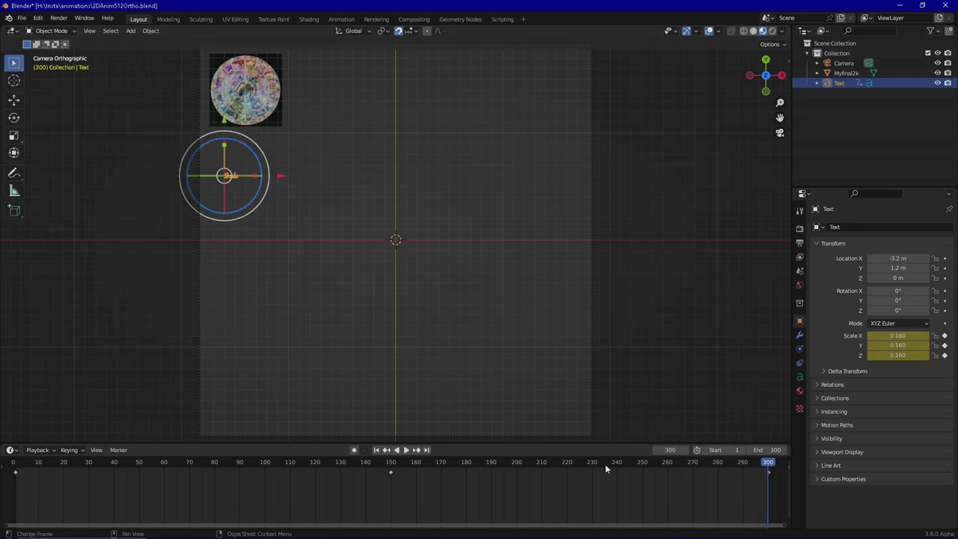
{"action": "left_click", "coordinate": [668, 463]}
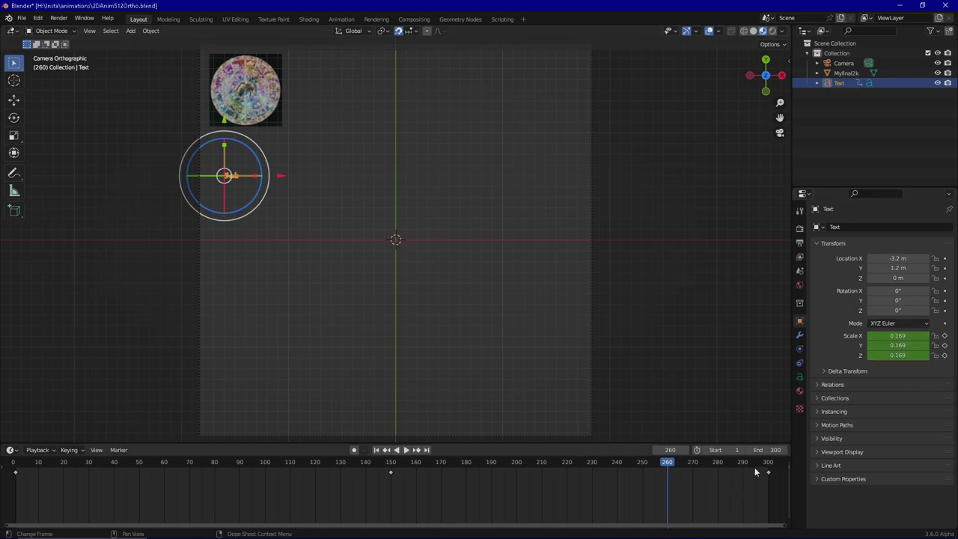
{"action": "key", "text": "space"}
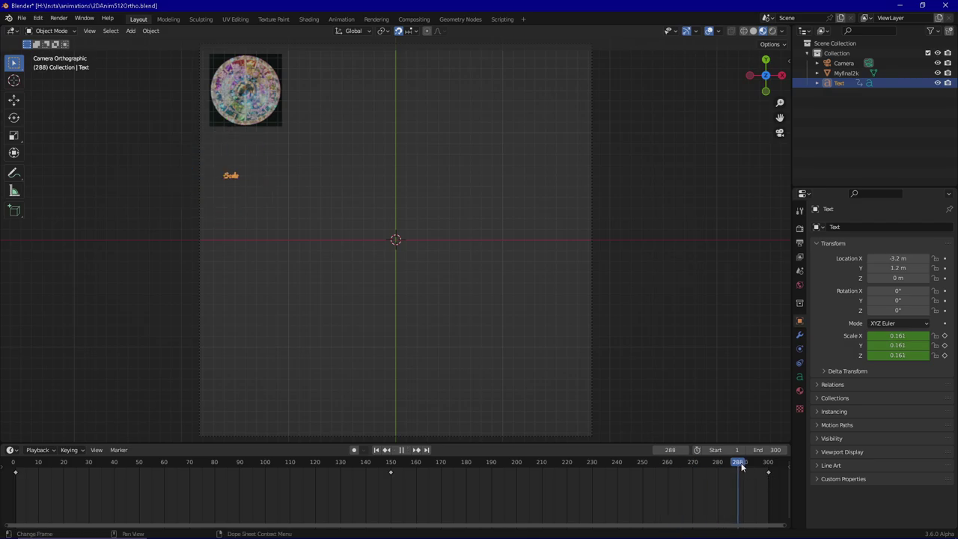
{"action": "key", "text": "space"}
{"action": "right_click", "coordinate": [905, 336]}
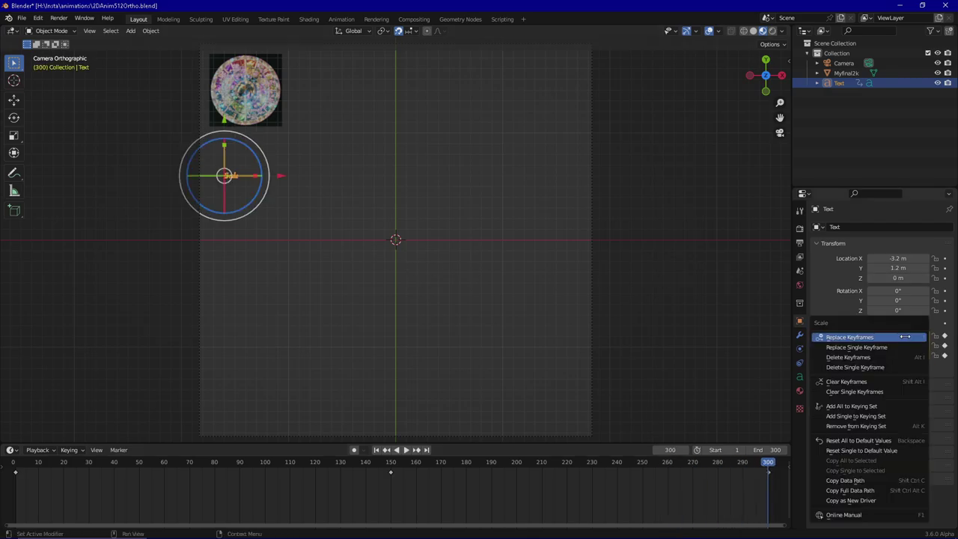
{"action": "left_click", "coordinate": [891, 356]}
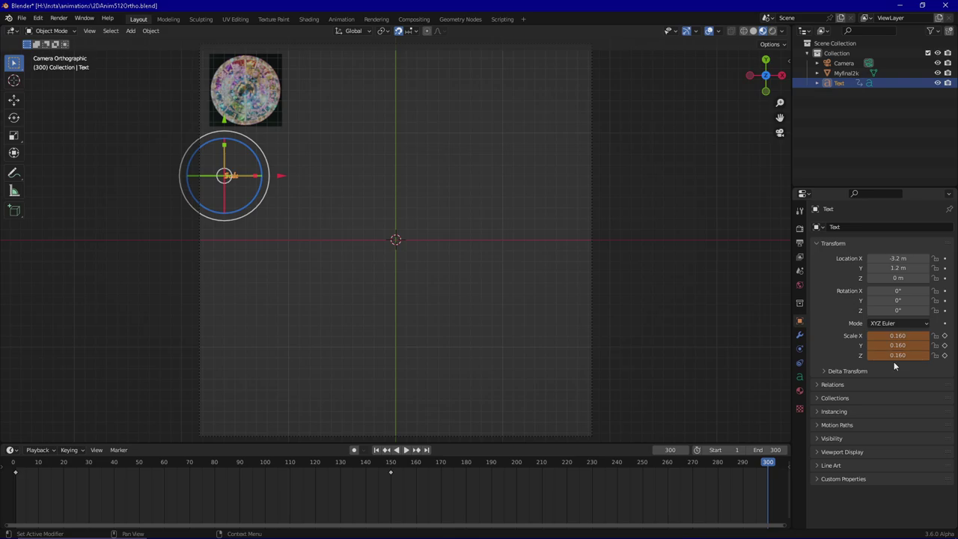
Shrink the Scale text to 0.24 and keyframe it at frame 270
{"action": "left_click_drag", "start_coordinate": [770, 463], "coordinate": [391, 470]}
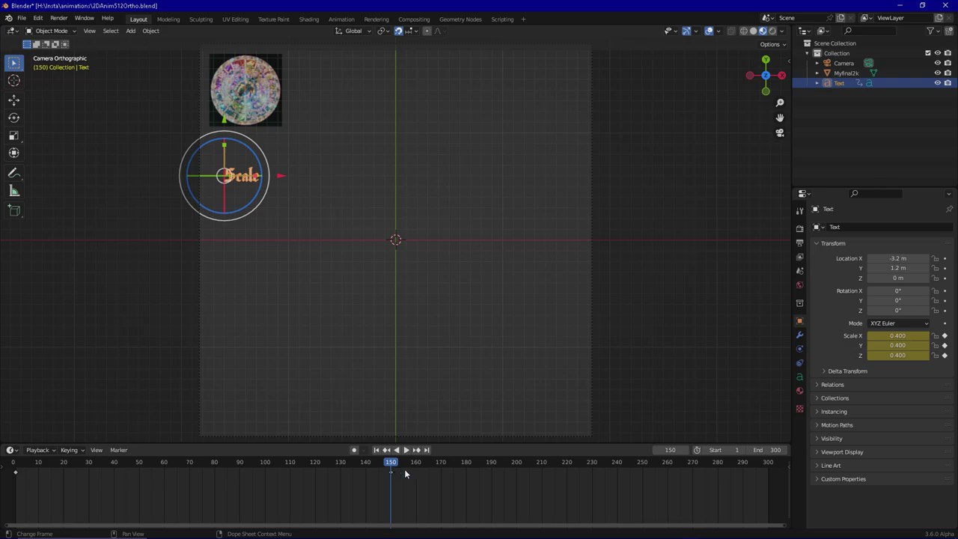
{"action": "left_click", "coordinate": [693, 467]}
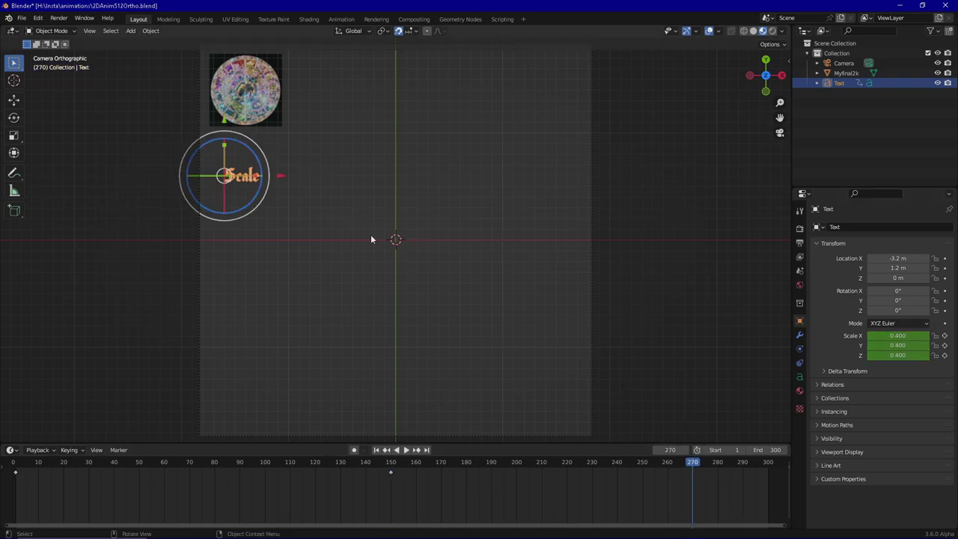
{"action": "key", "text": "s"}
{"action": "left_click", "coordinate": [434, 188]}
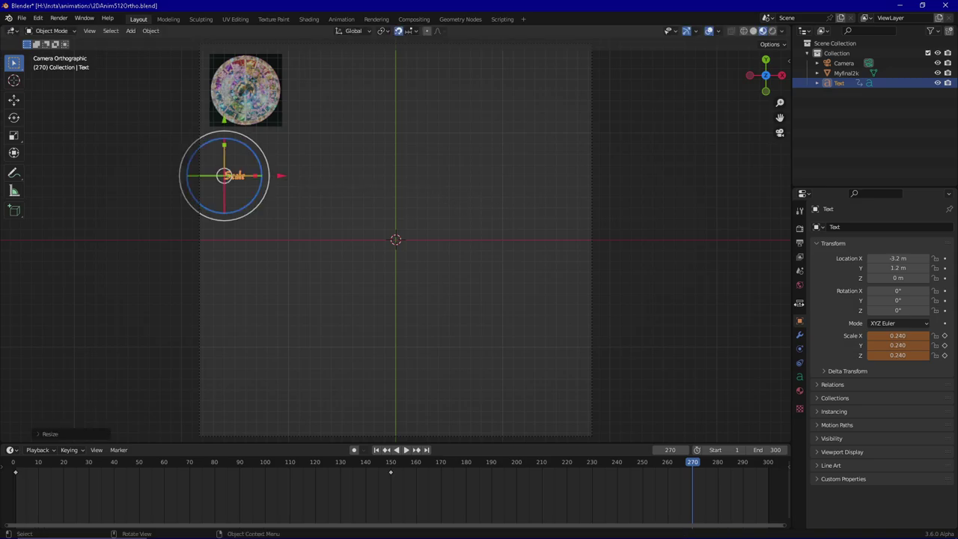
{"action": "right_click", "coordinate": [900, 335]}
{"action": "left_click", "coordinate": [898, 336]}
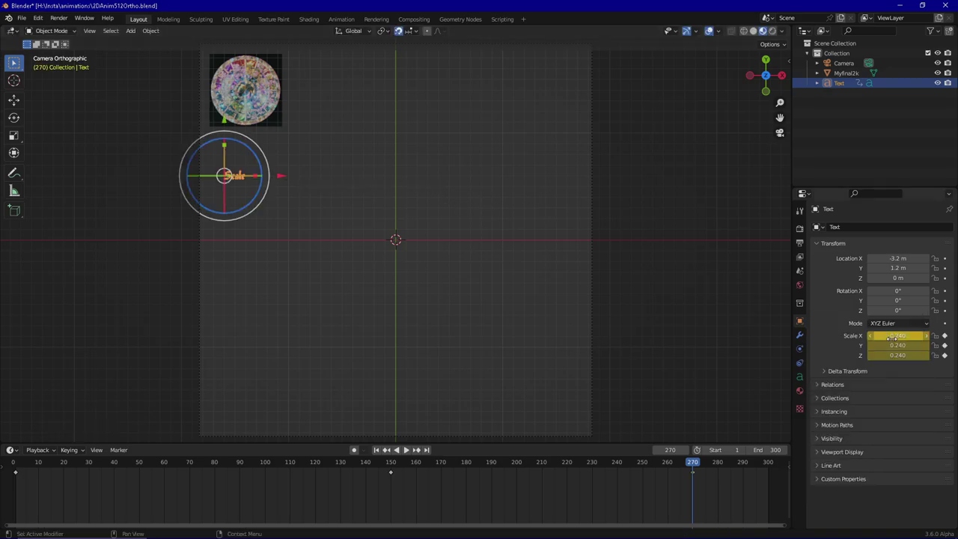
Enlarge the text to 0.792 at frame 300, keyframe it, and scrub to preview the regrowth
{"action": "left_click", "coordinate": [767, 463]}
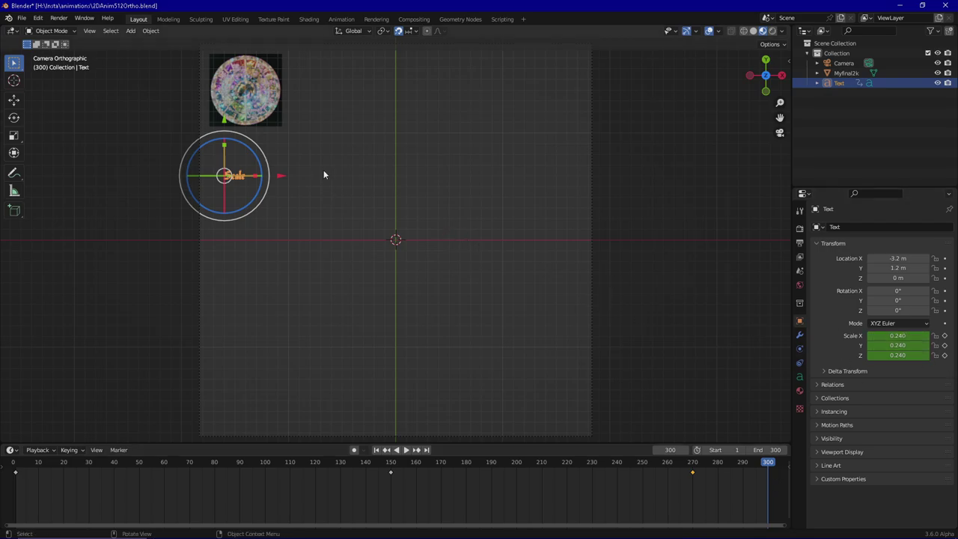
{"action": "key", "text": "s"}
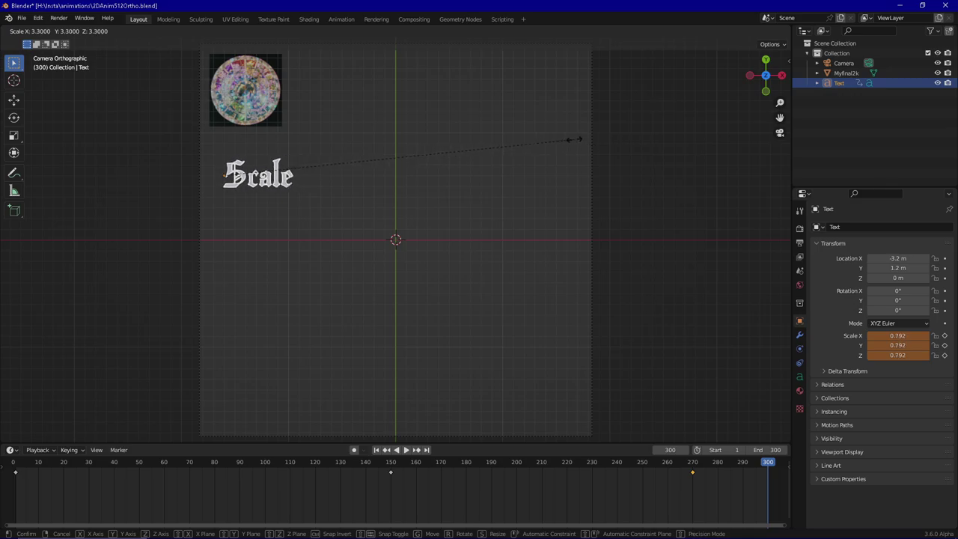
{"action": "left_click", "coordinate": [571, 139]}
{"action": "right_click", "coordinate": [897, 338]}
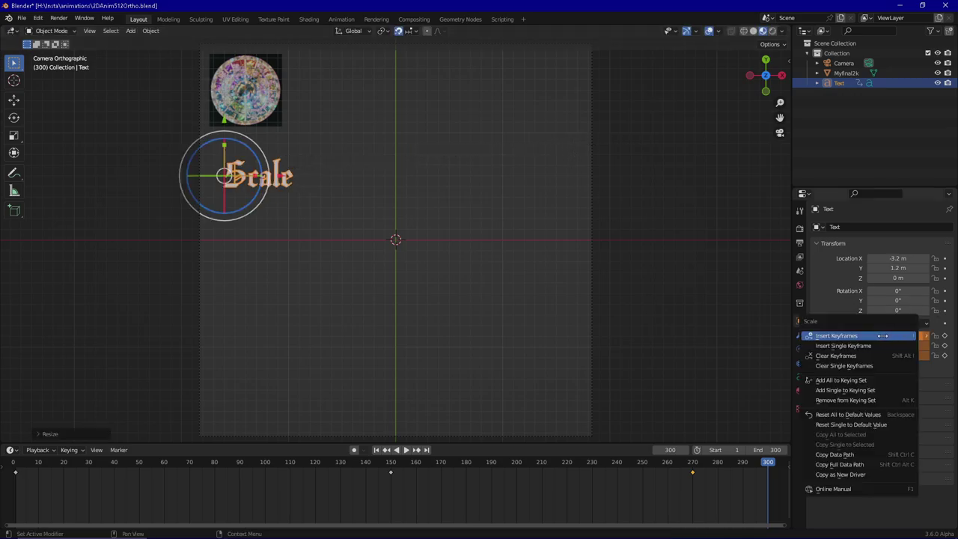
{"action": "left_click", "coordinate": [882, 335]}
{"action": "left_click_drag", "start_coordinate": [768, 462], "coordinate": [21, 486]}
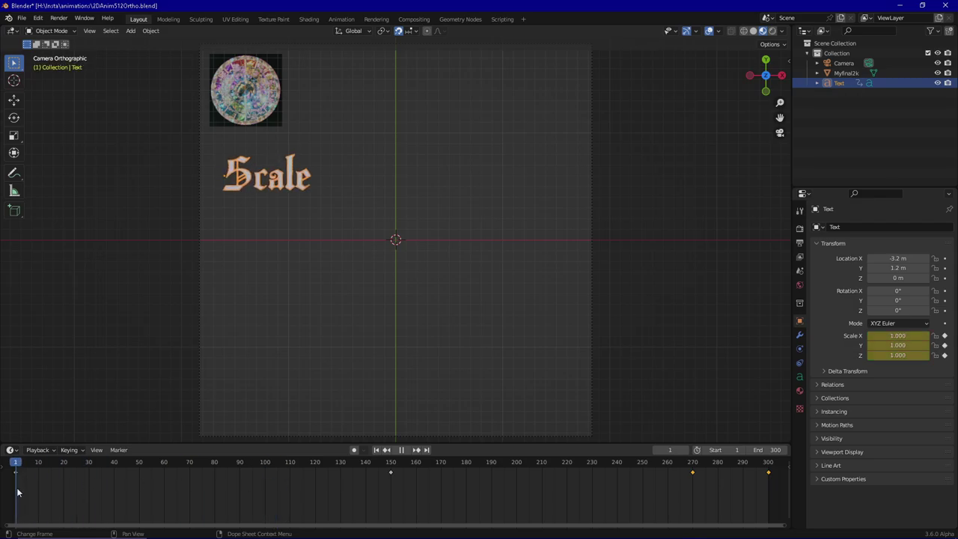
{"action": "left_click", "coordinate": [407, 449]}
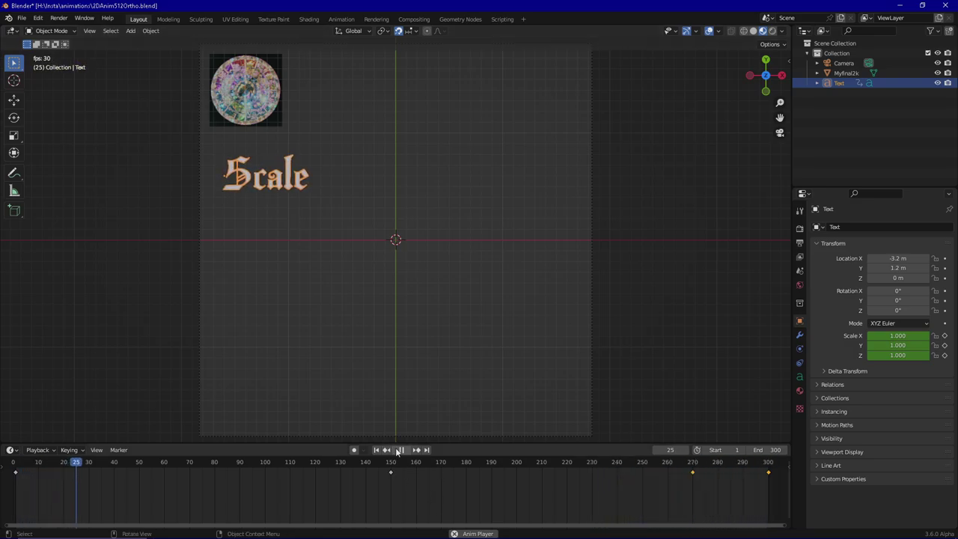
{"action": "key", "text": "space"}
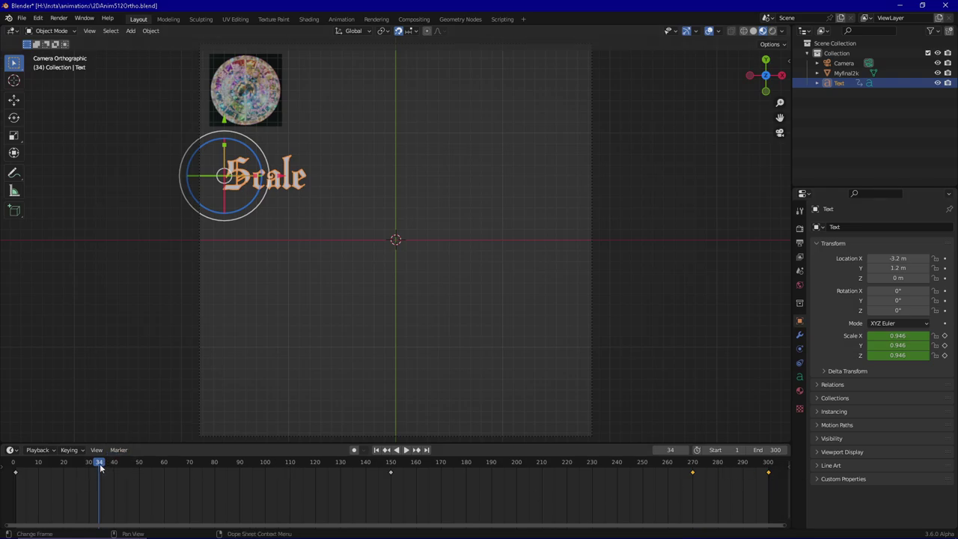
{"action": "left_click_drag", "start_coordinate": [100, 465], "coordinate": [15, 466]}
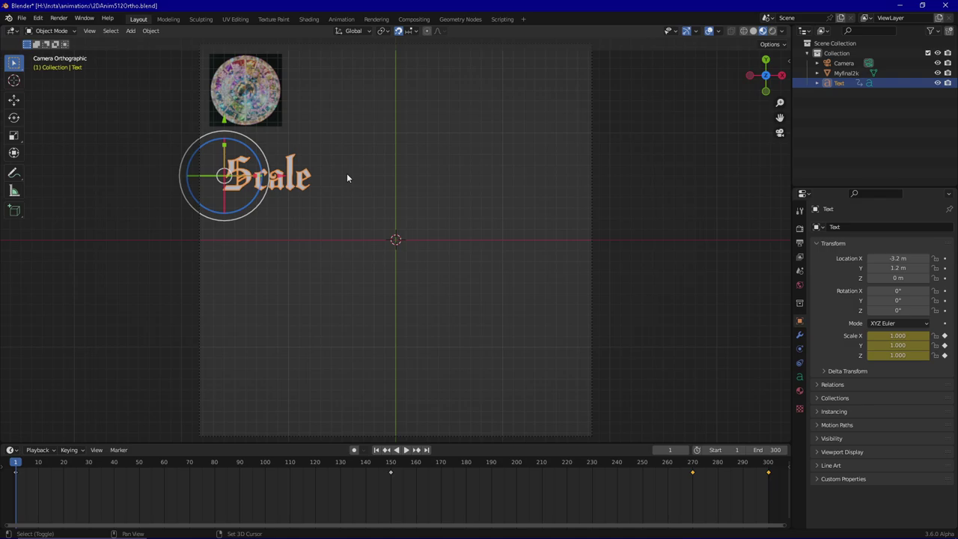
Duplicate the Scale text and move the copy below the original
{"action": "key", "text": "shift+d"}
{"action": "key", "text": "Escape"}
{"action": "left_click_drag", "start_coordinate": [230, 124], "coordinate": [221, 193]}
Retype the copy as 'Rotation', move it down to Y -0.6 m, and select its keyframes
{"action": "left_click", "coordinate": [51, 30]}
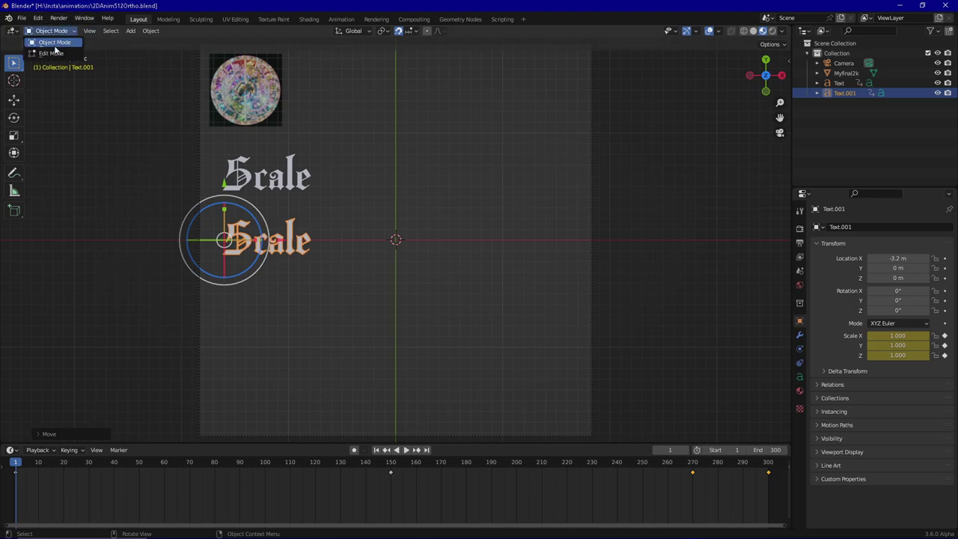
{"action": "left_click", "coordinate": [75, 53]}
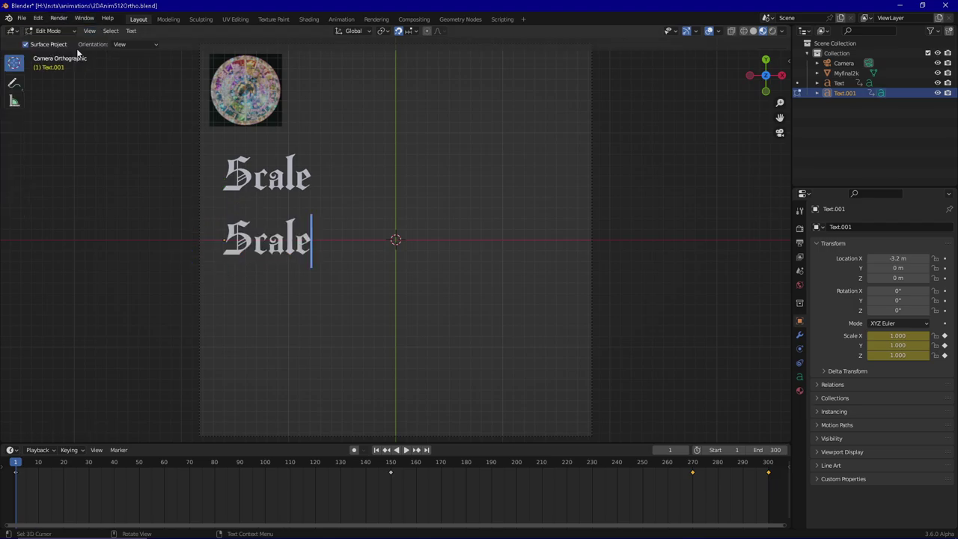
{"action": "key", "text": "BackSpace"}
{"action": "key", "text": "BackSpace"}
{"action": "key", "text": "BackSpace"}
{"action": "key", "text": "BackSpace"}
{"action": "key", "text": "BackSpace"}
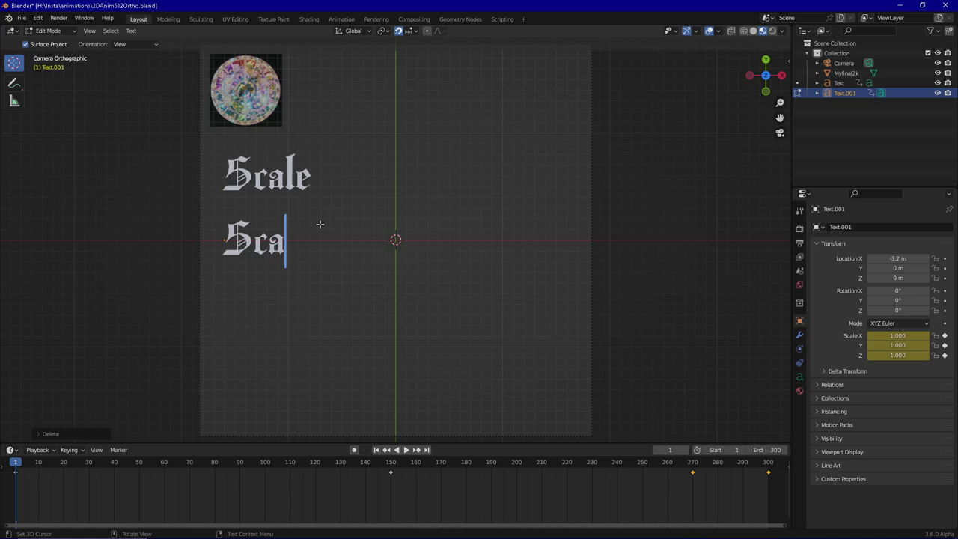
{"action": "type", "text": "R"}
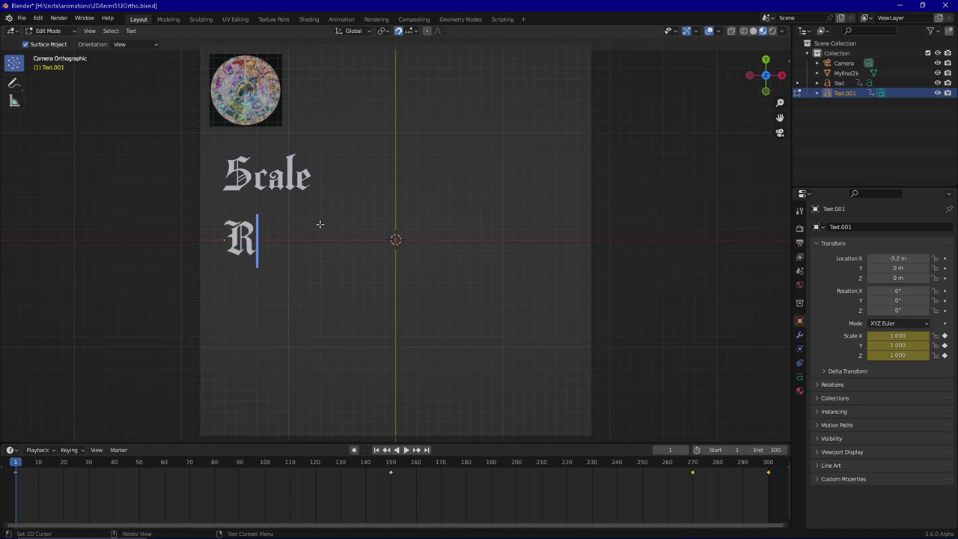
{"action": "type", "text": "otation"}
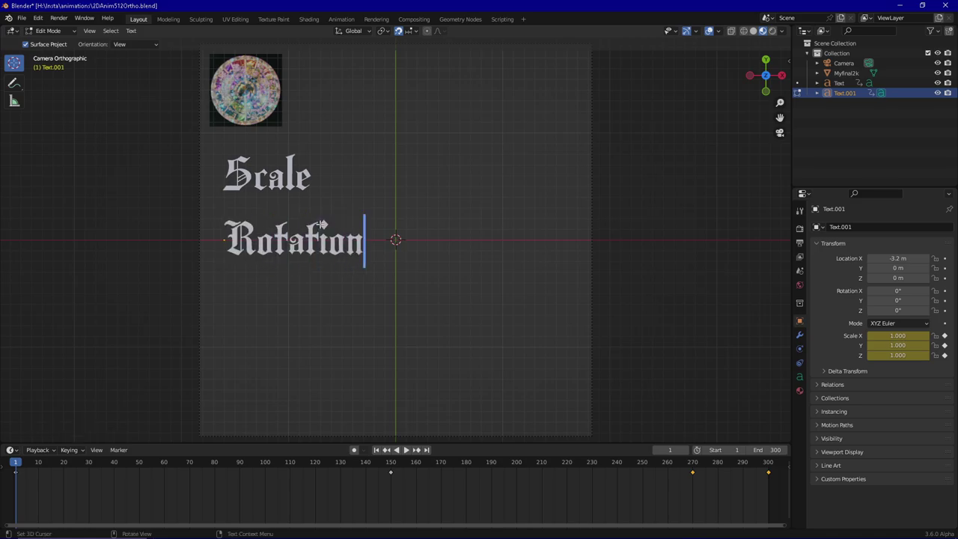
{"action": "left_click", "coordinate": [48, 31]}
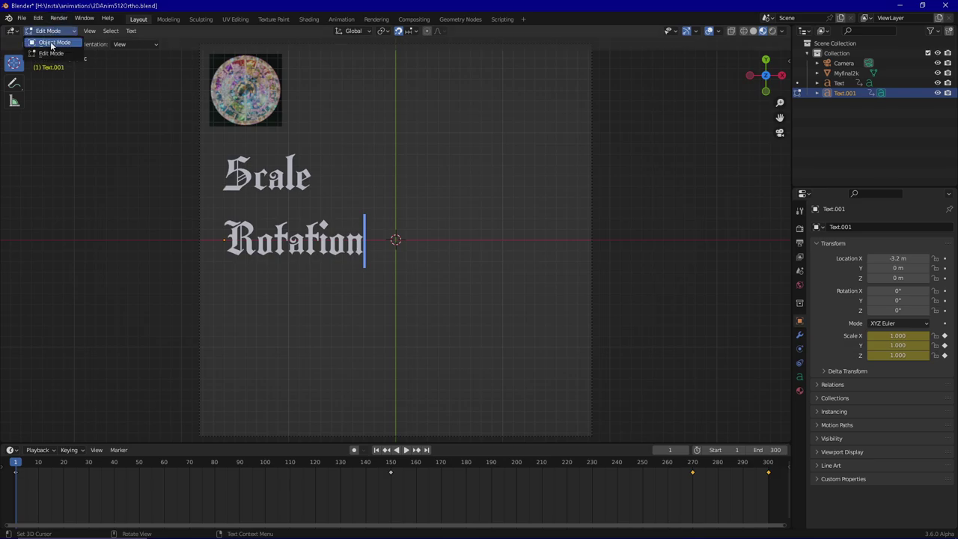
{"action": "left_click", "coordinate": [44, 38]}
{"action": "left_click_drag", "start_coordinate": [225, 186], "coordinate": [281, 475]}
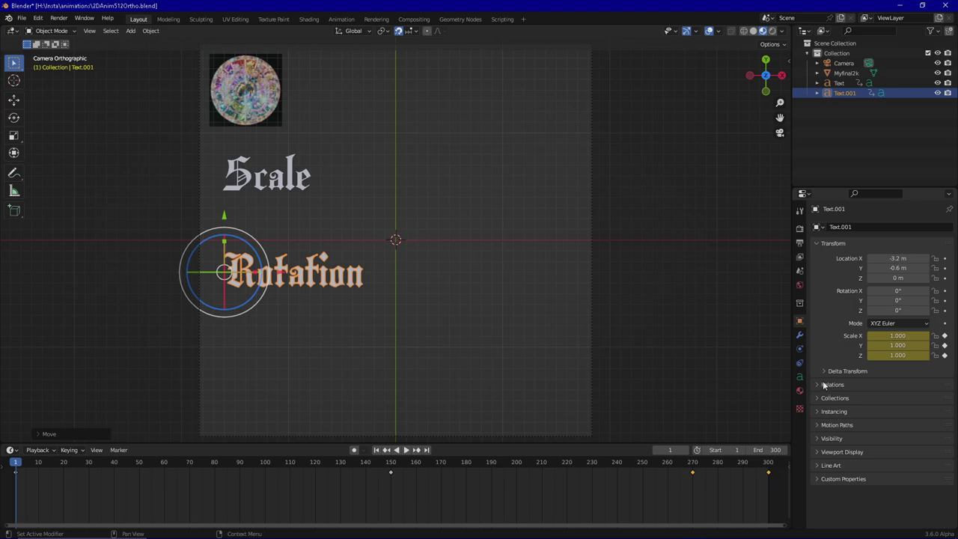
{"action": "key", "text": "a"}
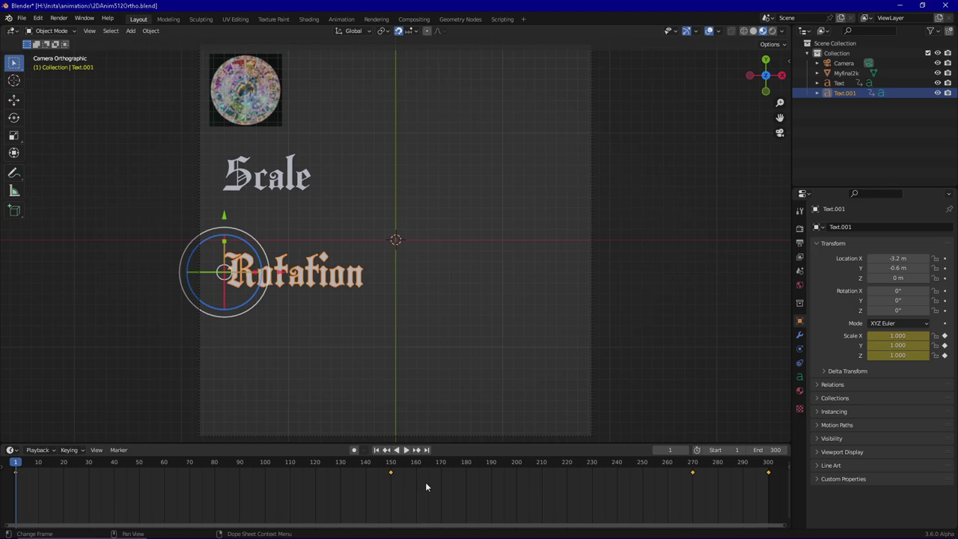
Delete the copied scale keyframes and keyframe the Rotation text's 0° rotation at frame 1
{"action": "key", "text": "Delete"}
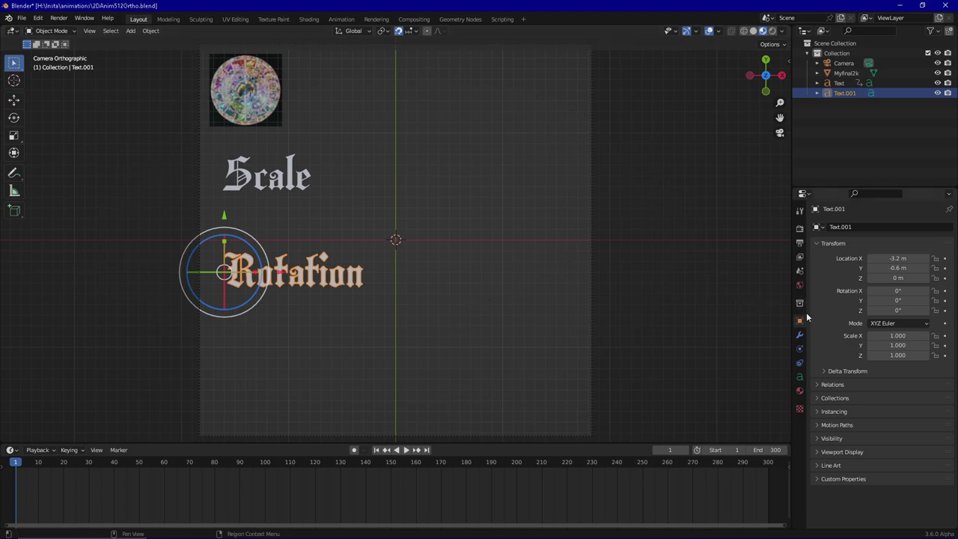
{"action": "right_click", "coordinate": [908, 292]}
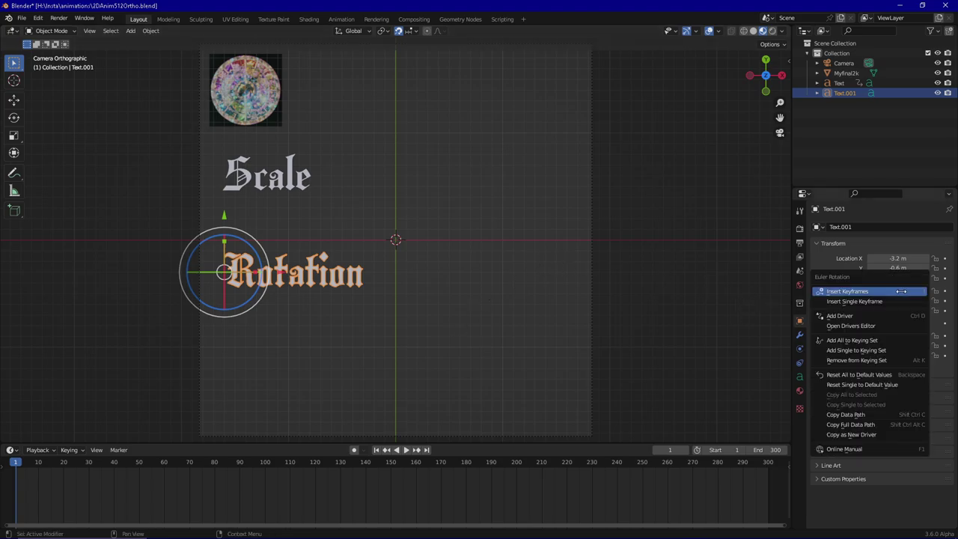
{"action": "left_click", "coordinate": [898, 291]}
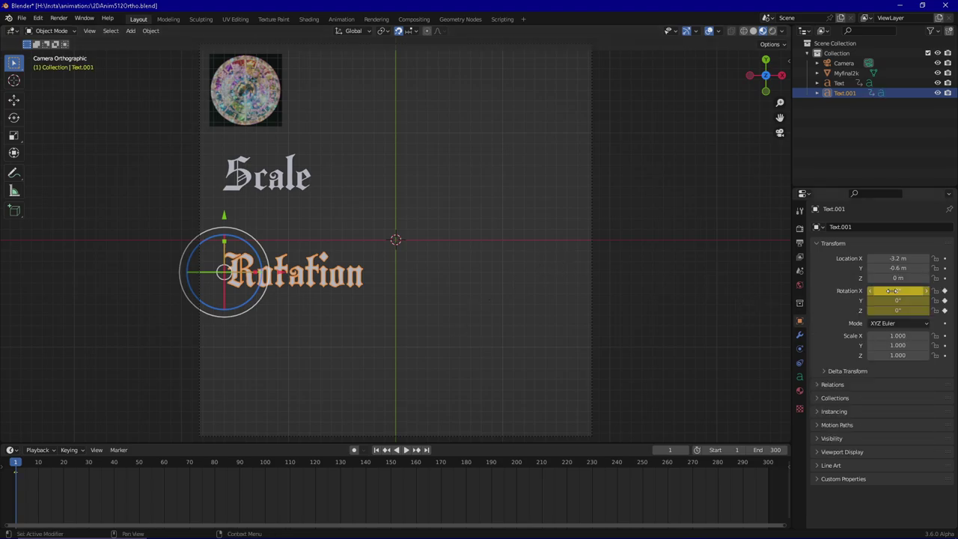
Rotate the Rotation text -90° around Z at frame 150 and keyframe the rotation
{"action": "left_click", "coordinate": [391, 462]}
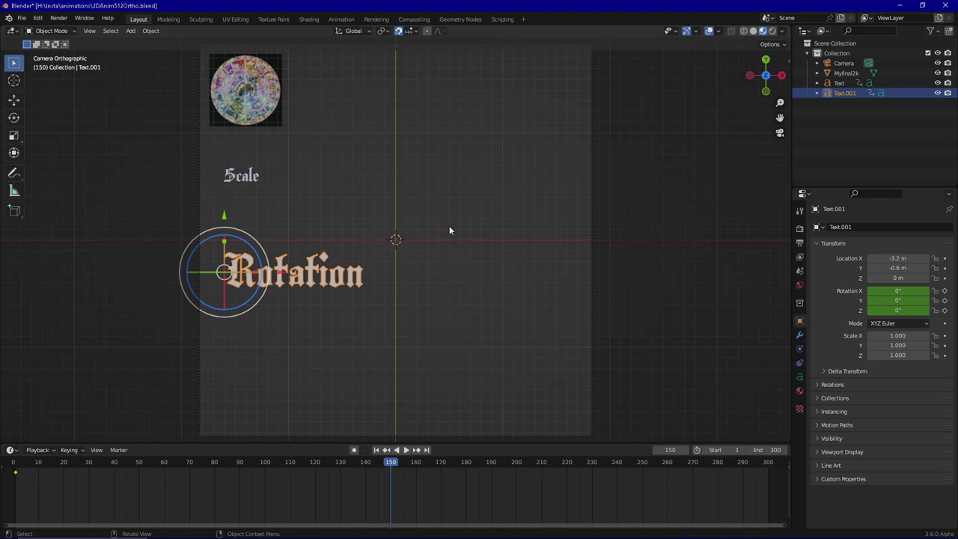
{"action": "key", "text": "r"}
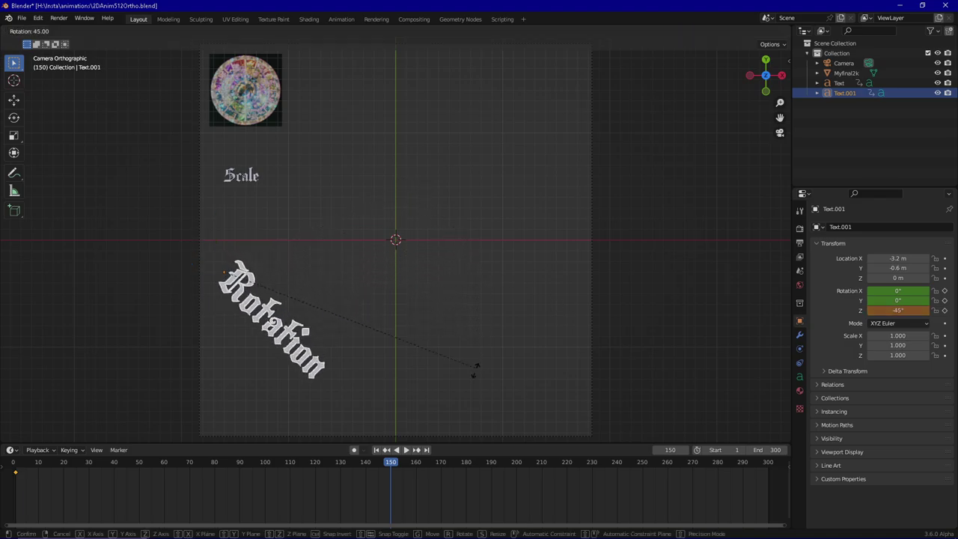
{"action": "left_click", "coordinate": [278, 388]}
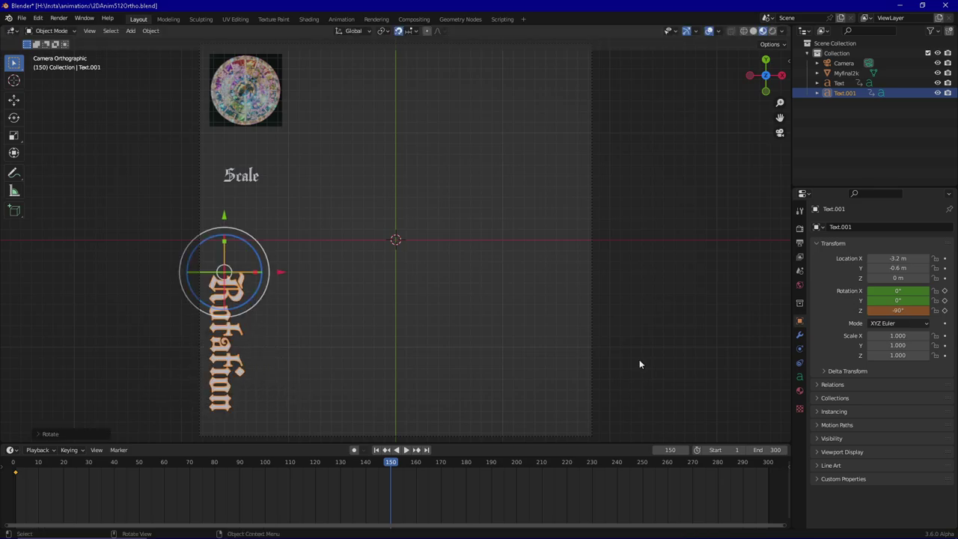
{"action": "right_click", "coordinate": [896, 311]}
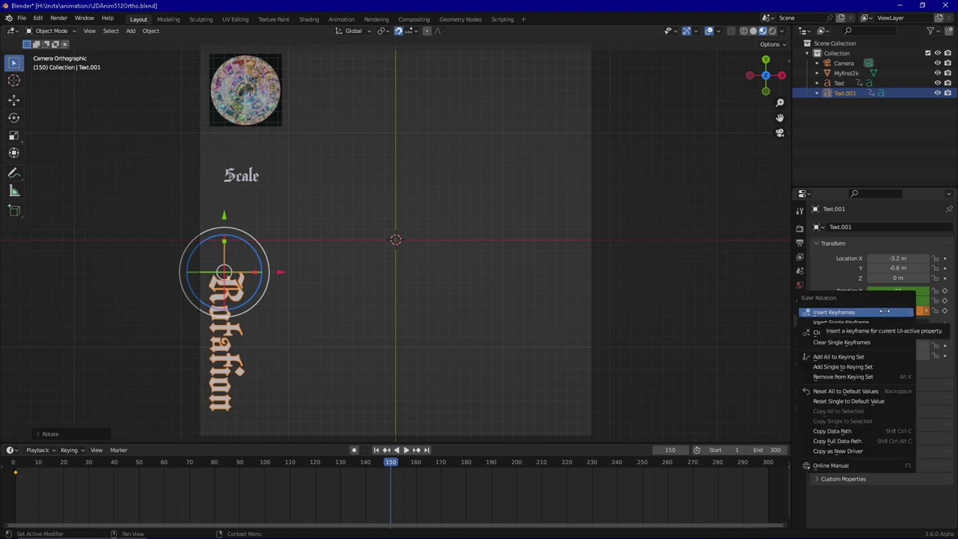
{"action": "left_click", "coordinate": [884, 311]}
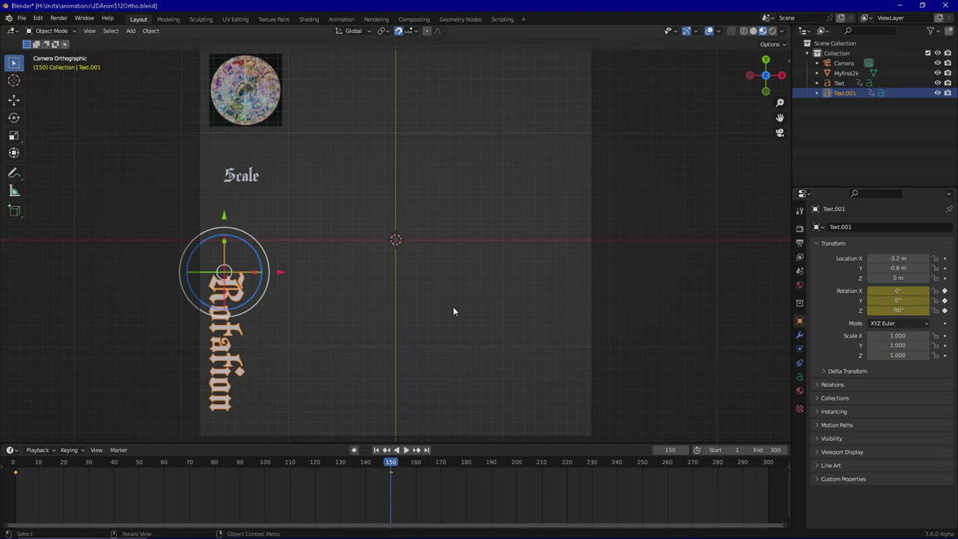
Rotate it to -360° Z at frame 300, keyframe it, and rewind to frame 1
{"action": "left_click", "coordinate": [768, 462]}
{"action": "key", "text": "space"}
{"action": "key", "text": "space"}
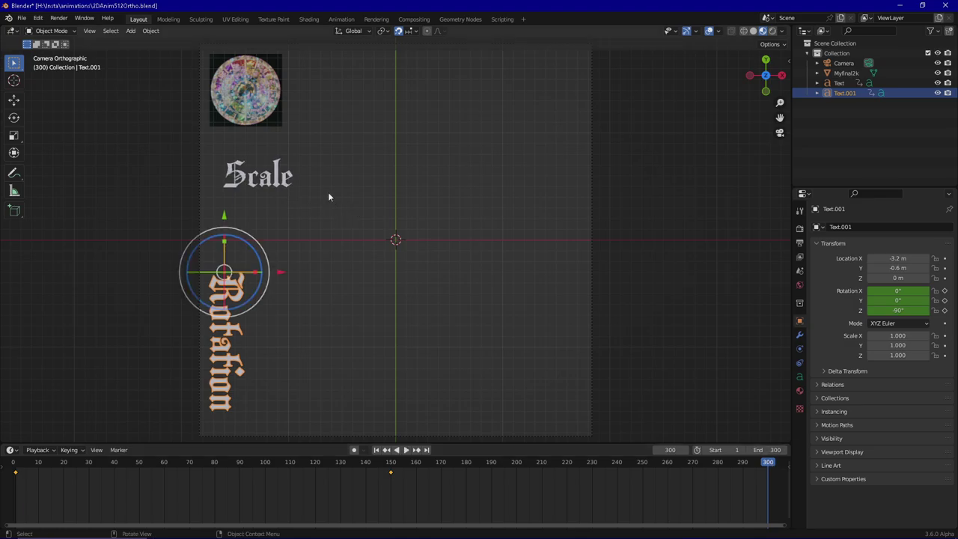
{"action": "key", "text": "r"}
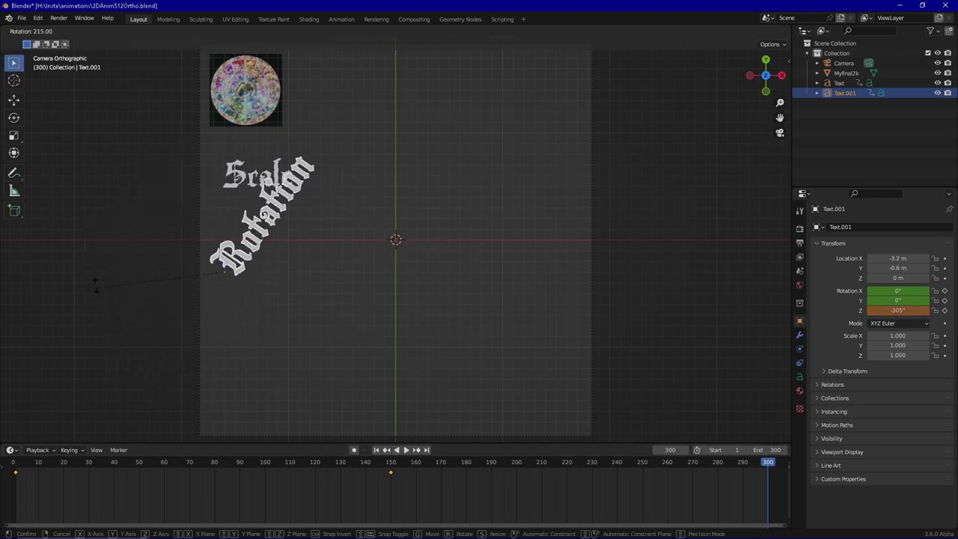
{"action": "left_click", "coordinate": [147, 165]}
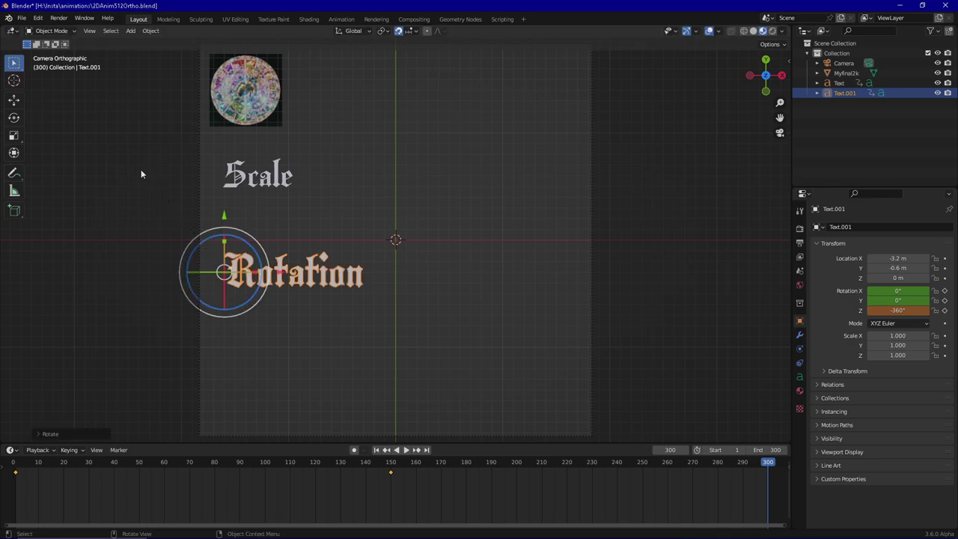
{"action": "right_click", "coordinate": [902, 309]}
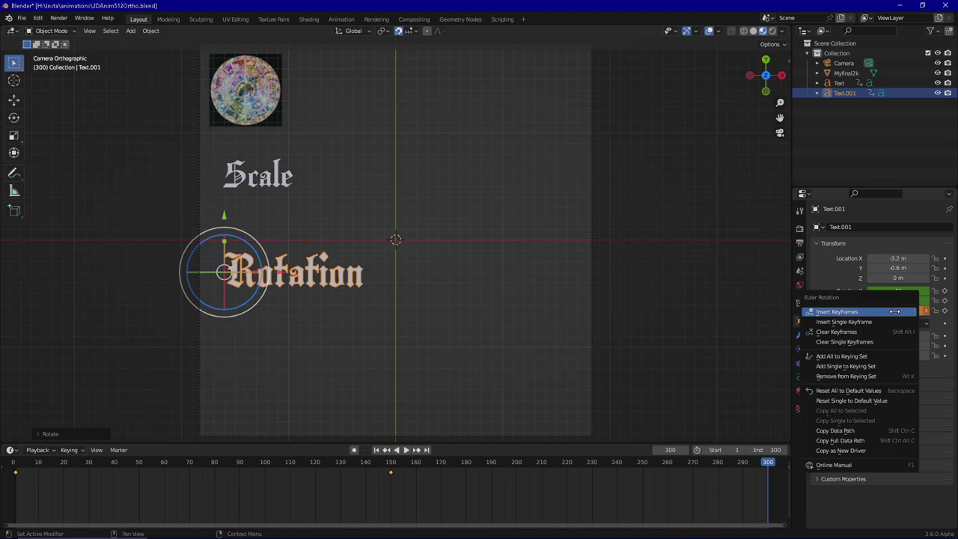
{"action": "left_click", "coordinate": [896, 311]}
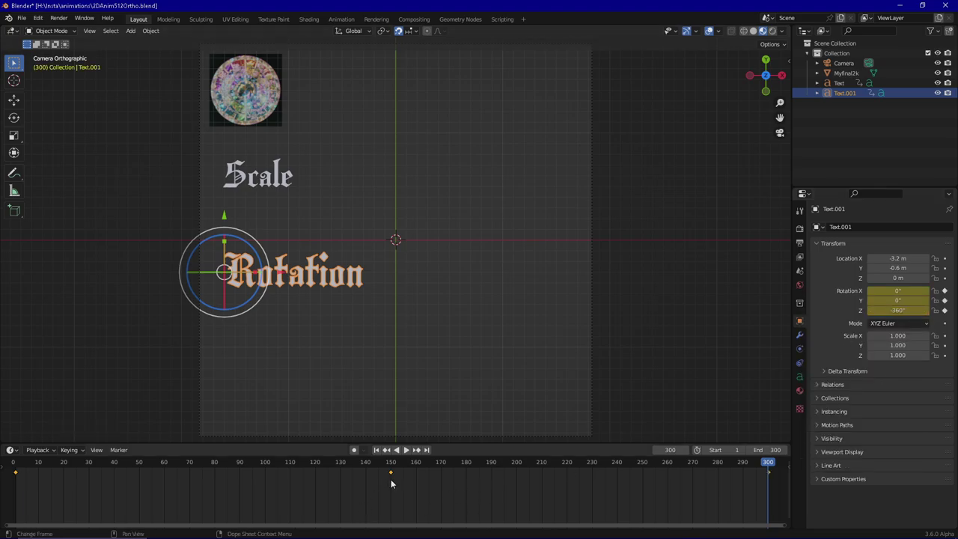
{"action": "left_click", "coordinate": [375, 450]}
Play back the Rotation text's full spin, stop it, and return to frame 1
{"action": "left_click", "coordinate": [406, 449]}
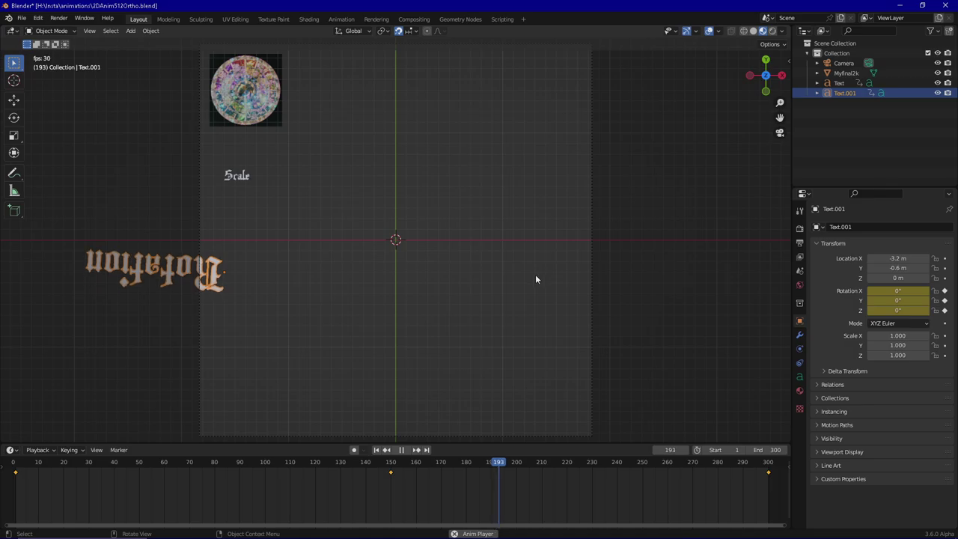
{"action": "left_click", "coordinate": [402, 450]}
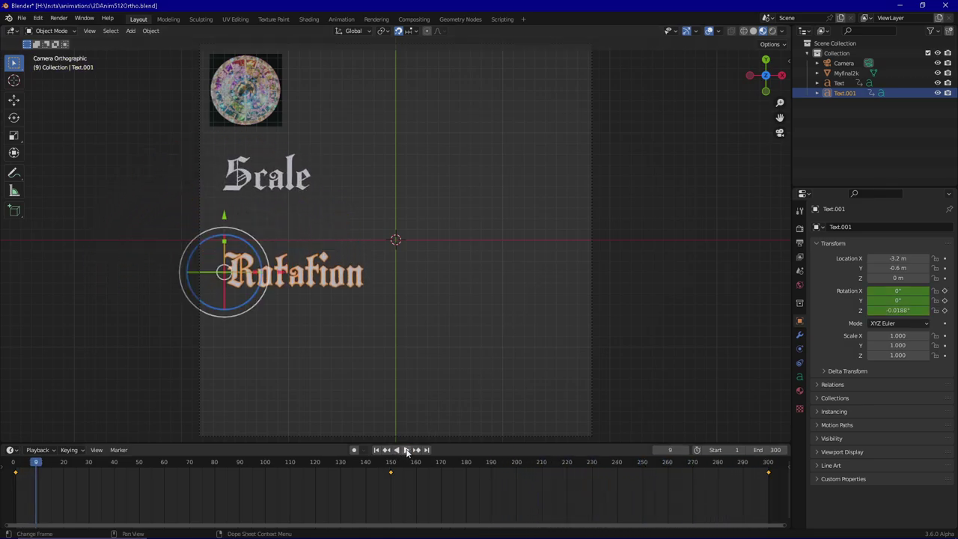
{"action": "left_click", "coordinate": [377, 450]}
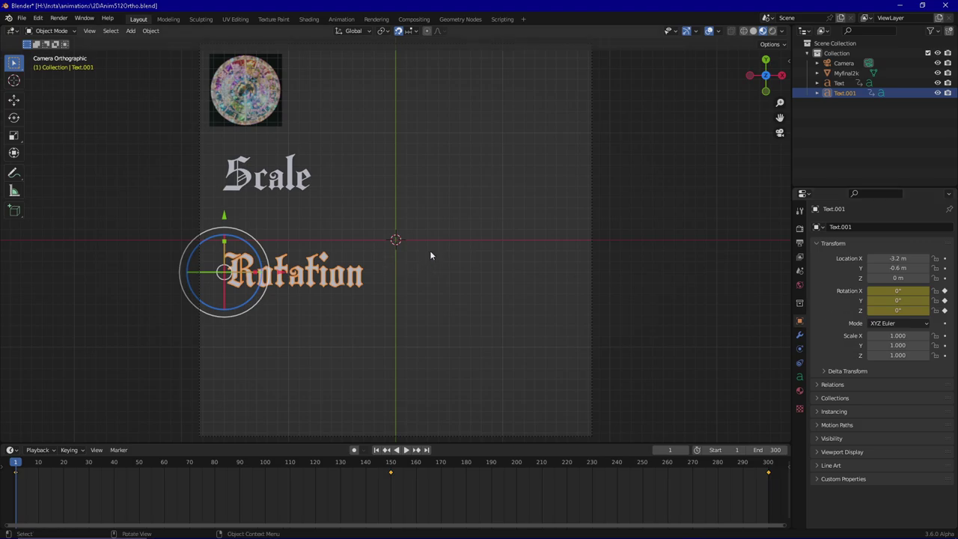
Duplicate the Rotation text and move the copy to X 0.4 m, Y -2.6 m
{"action": "key", "text": "shift+d"}
{"action": "key", "text": "Escape"}
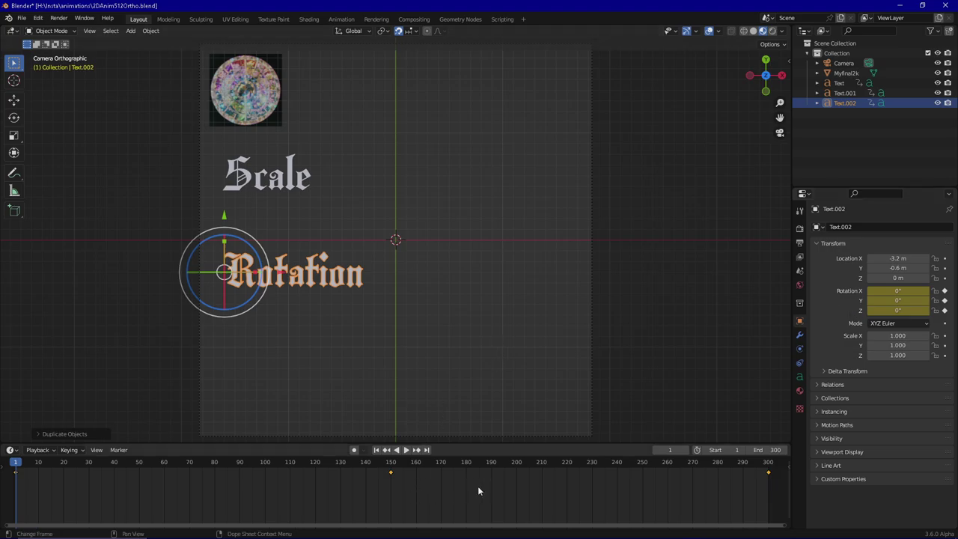
{"action": "left_click_drag", "start_coordinate": [224, 215], "coordinate": [241, 323]}
{"action": "left_click_drag", "start_coordinate": [282, 380], "coordinate": [474, 375]}
Retype the copy's text as 'Material' and return to Object Mode
{"action": "left_click", "coordinate": [48, 31]}
{"action": "left_click", "coordinate": [50, 51]}
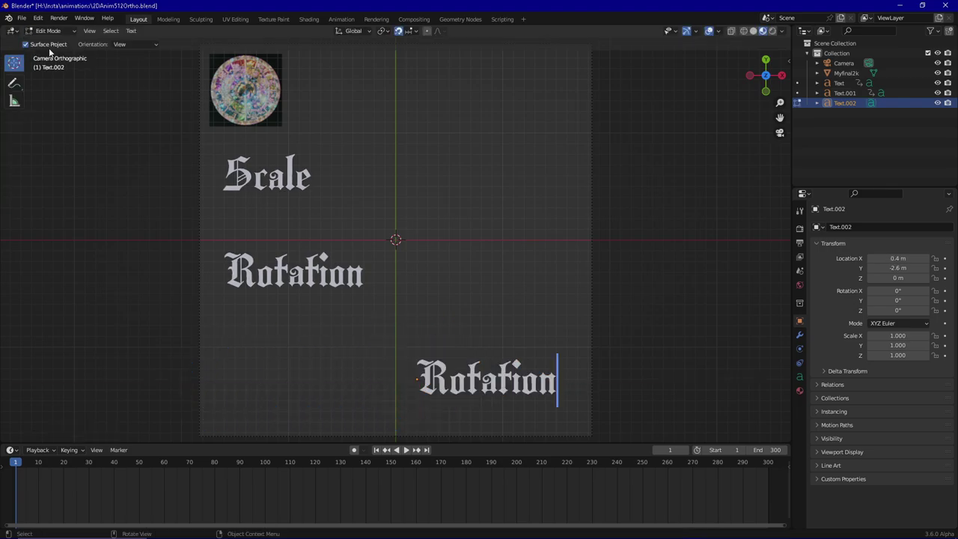
{"action": "key", "text": "BackSpace"}
{"action": "key", "text": "BackSpace"}
{"action": "key", "text": "BackSpace"}
{"action": "key", "text": "BackSpace"}
{"action": "key", "text": "BackSpace"}
{"action": "key", "text": "BackSpace"}
{"action": "key", "text": "BackSpace"}
{"action": "key", "text": "BackSpace"}
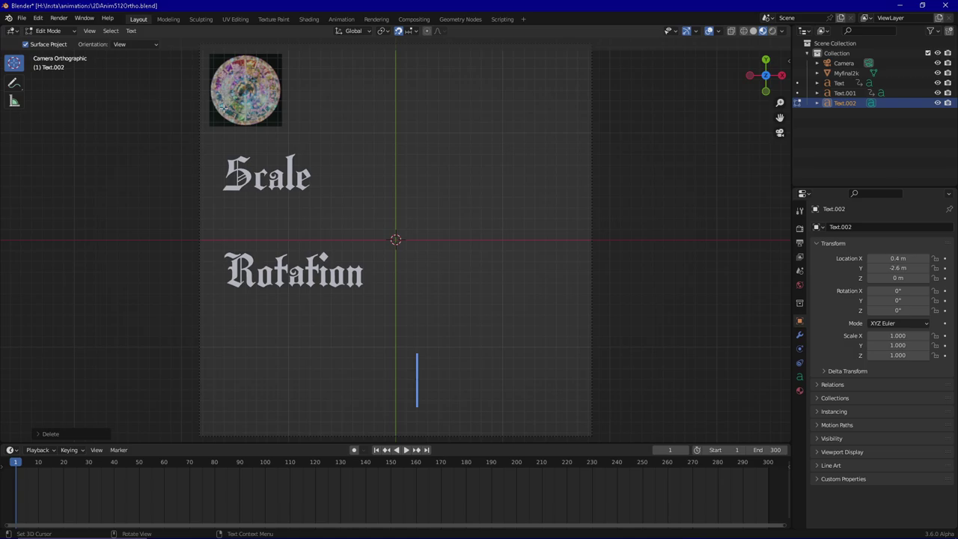
{"action": "type", "text": "Material"}
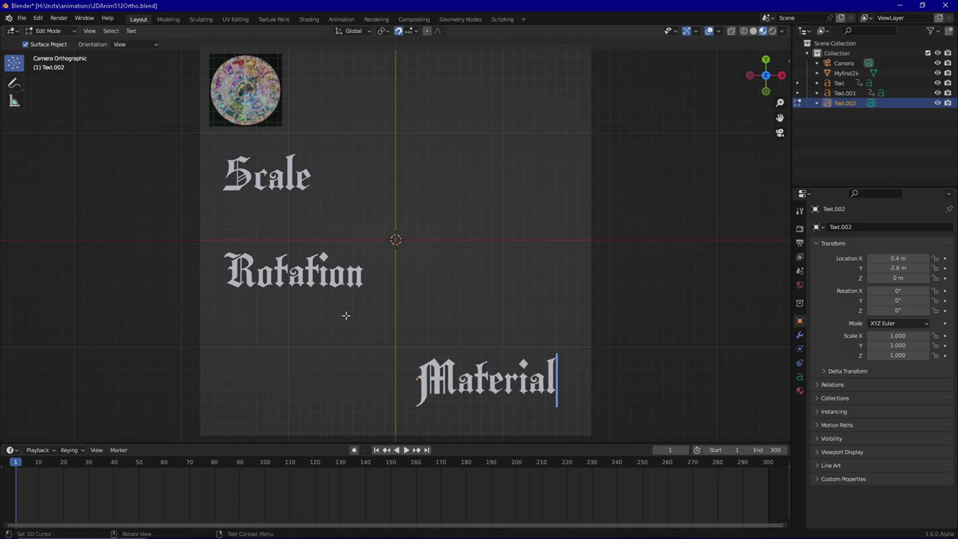
{"action": "left_click", "coordinate": [48, 31]}
{"action": "left_click", "coordinate": [47, 43]}
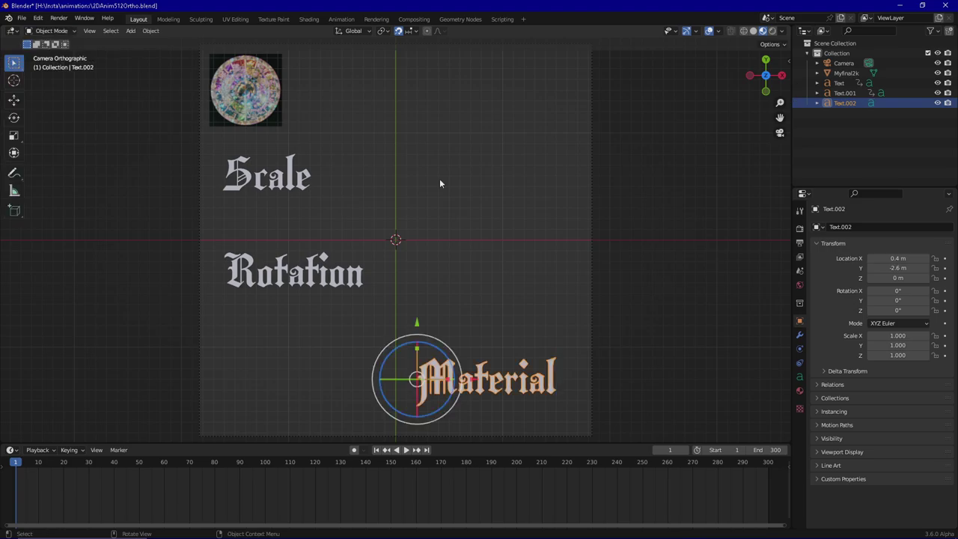
Give the Material text a new Principled BSDF material named 'Material' and widen the properties panel
{"action": "left_click", "coordinate": [799, 390]}
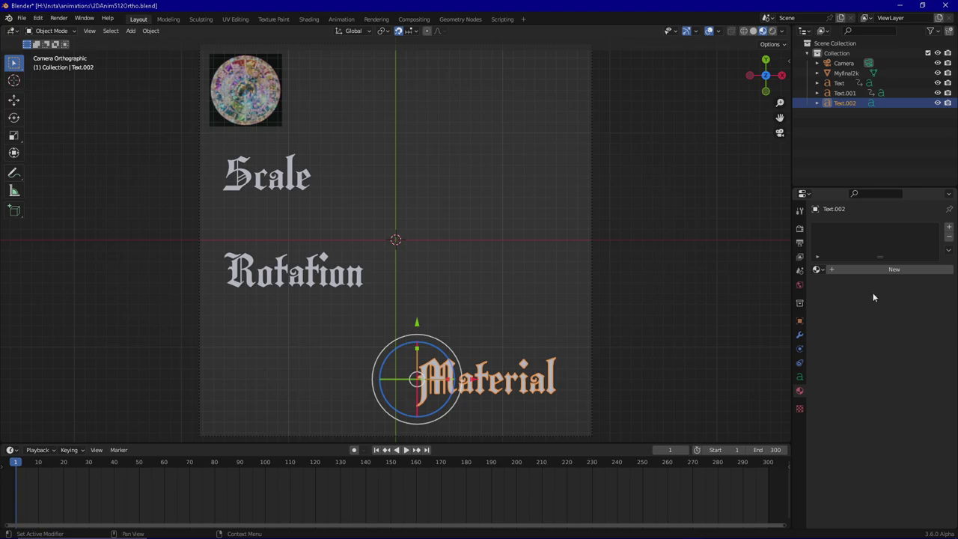
{"action": "left_click", "coordinate": [880, 270]}
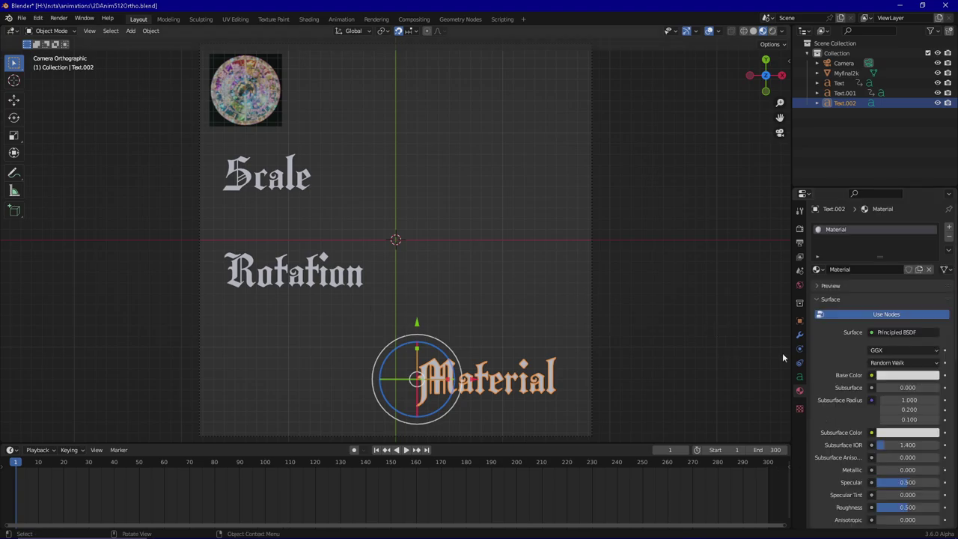
{"action": "left_click_drag", "start_coordinate": [791, 211], "coordinate": [632, 212]}
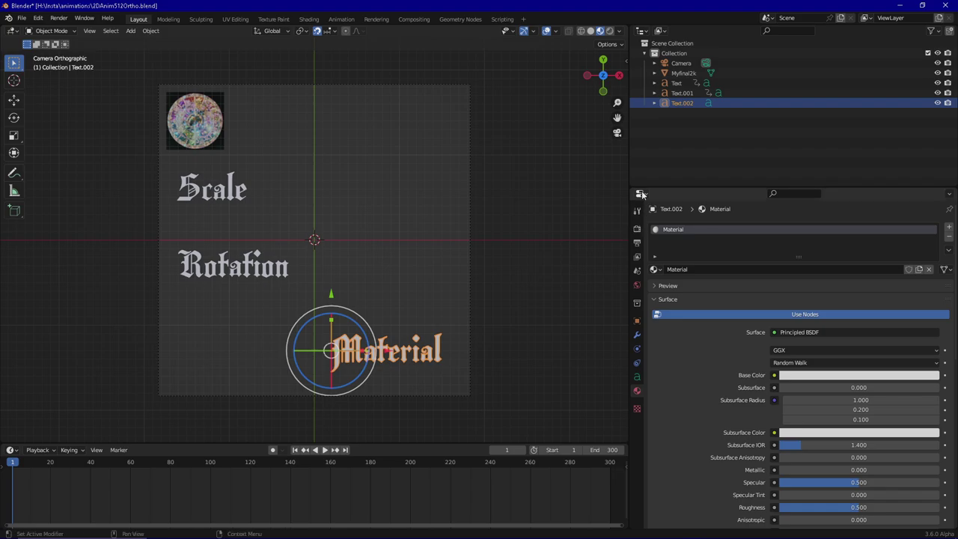
Switch the properties area to a Shader Editor, widen it, and frame the Principled BSDF and Material Output nodes
{"action": "left_click", "coordinate": [640, 194]}
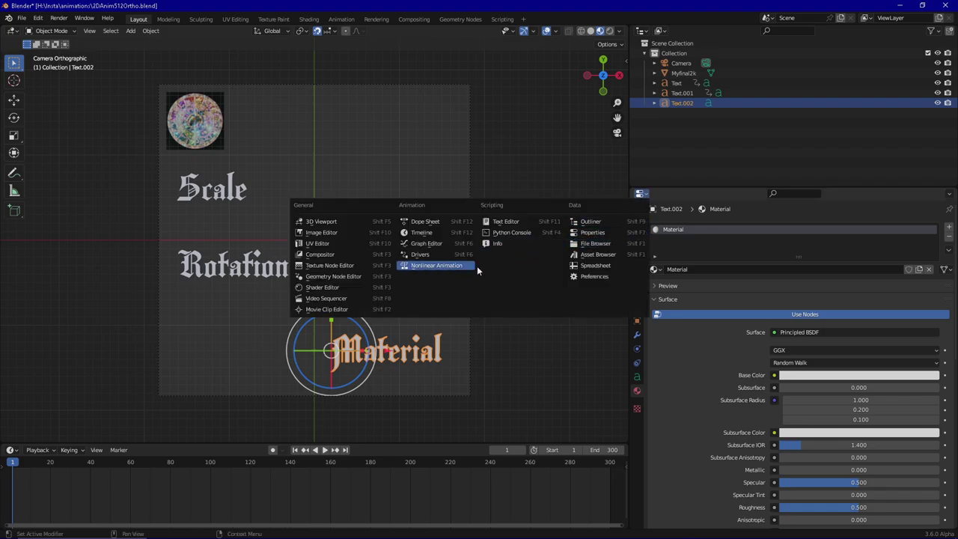
{"action": "left_click", "coordinate": [336, 286]}
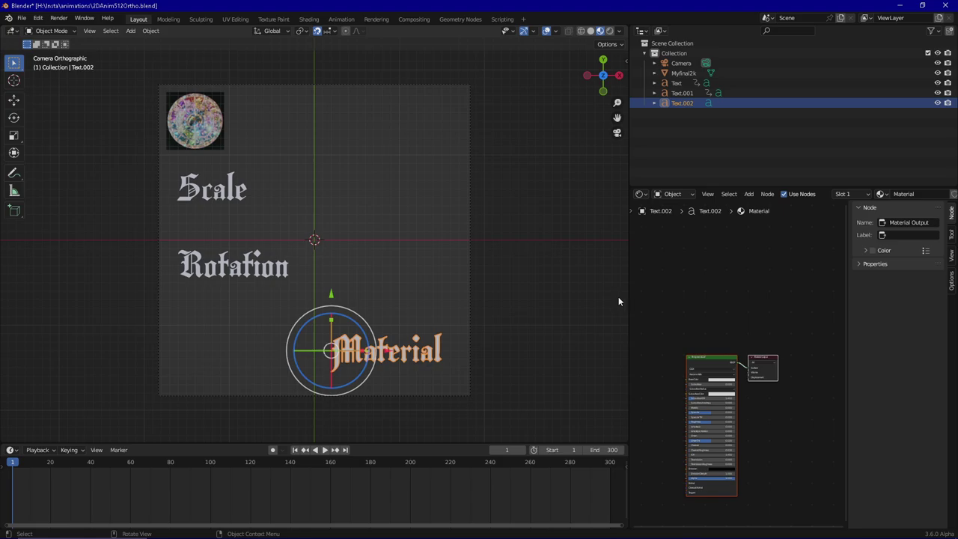
{"action": "left_click_drag", "start_coordinate": [628, 297], "coordinate": [306, 319]}
{"action": "scroll", "coordinate": [208, 209], "scroll_direction": "up", "scroll_amount": 2}
{"action": "scroll", "coordinate": [209, 209], "scroll_direction": "up", "scroll_amount": 2}
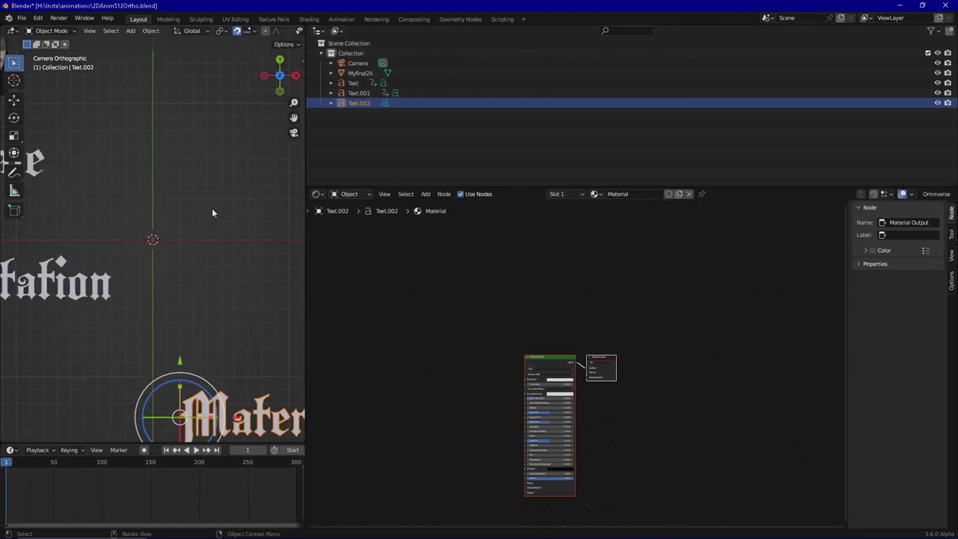
{"action": "scroll", "coordinate": [211, 213], "scroll_direction": "down", "scroll_amount": 1}
{"action": "scroll", "coordinate": [212, 207], "scroll_direction": "down", "scroll_amount": 1}
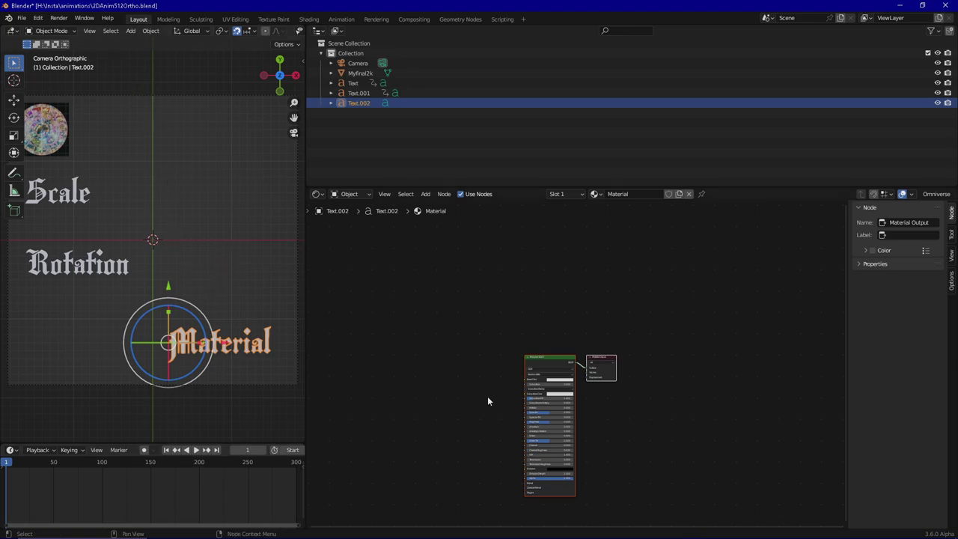
{"action": "scroll", "coordinate": [475, 415], "scroll_direction": "up", "scroll_amount": 3}
{"action": "middle_click_drag", "start_coordinate": [426, 390], "coordinate": [435, 328]}
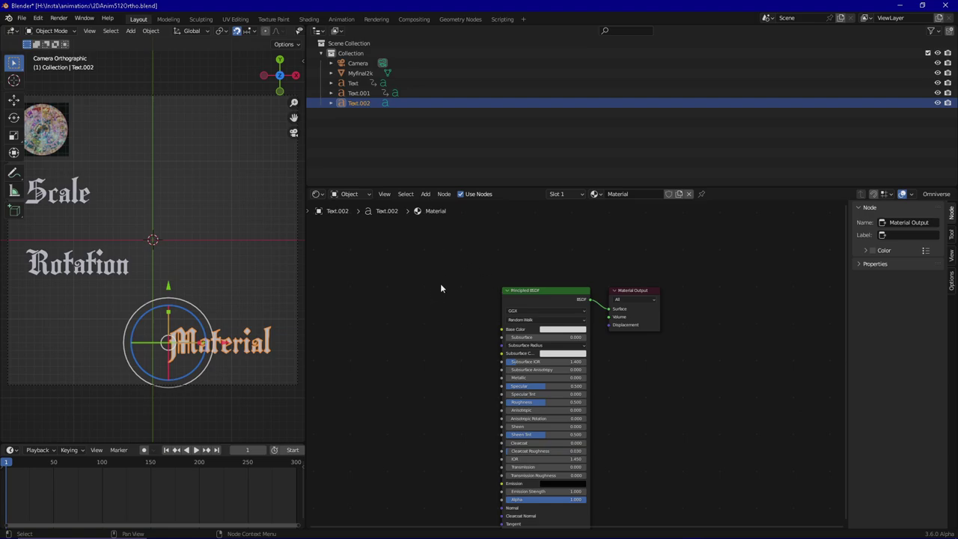
Add an Emission shader node above the existing nodes
{"action": "left_click", "coordinate": [425, 195]}
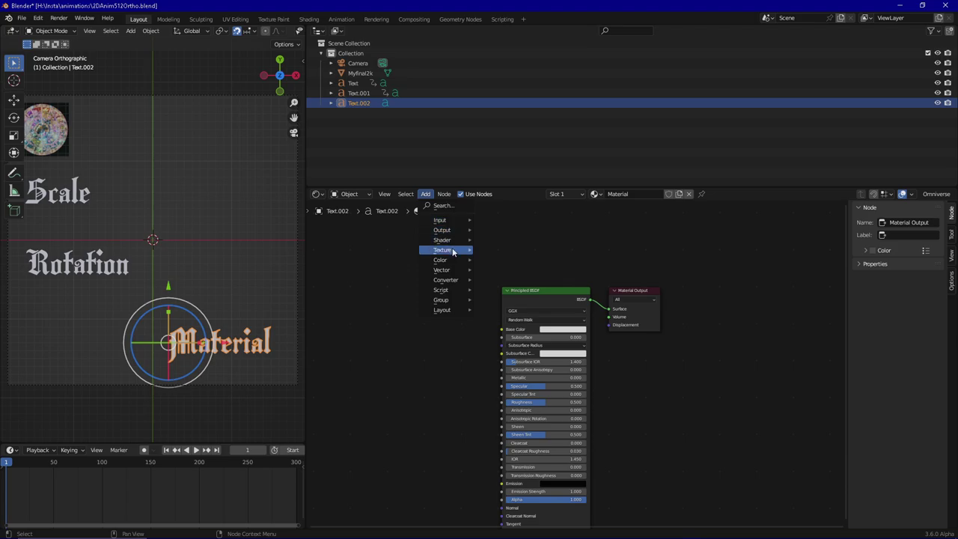
{"action": "mouse_move", "coordinate": [449, 261]}
{"action": "mouse_move", "coordinate": [455, 243]}
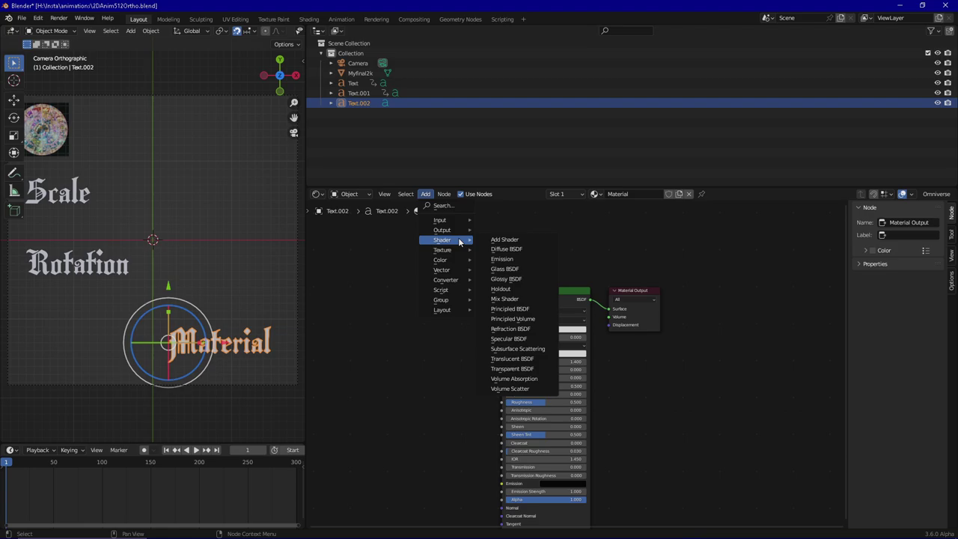
{"action": "left_click", "coordinate": [495, 259]}
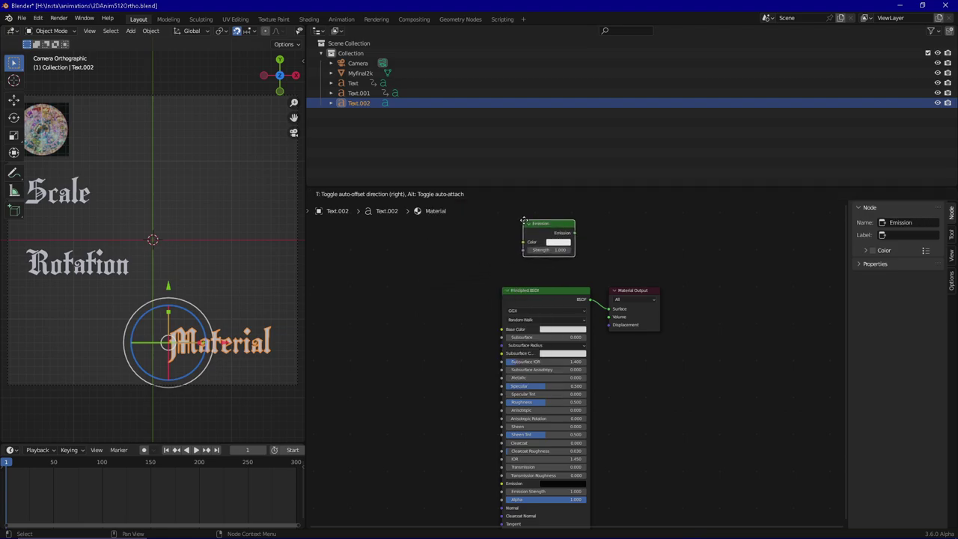
{"action": "left_click", "coordinate": [529, 222]}
Delete the Principled BSDF and connect Emission to the Material Output's Surface input
{"action": "left_click", "coordinate": [590, 286]}
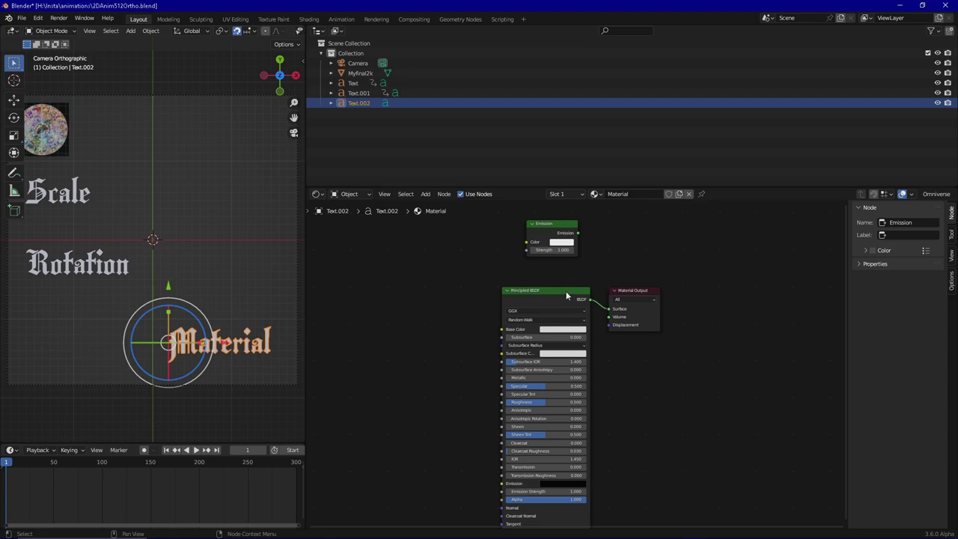
{"action": "left_click_drag", "start_coordinate": [566, 297], "coordinate": [464, 281]}
{"action": "key", "text": "x"}
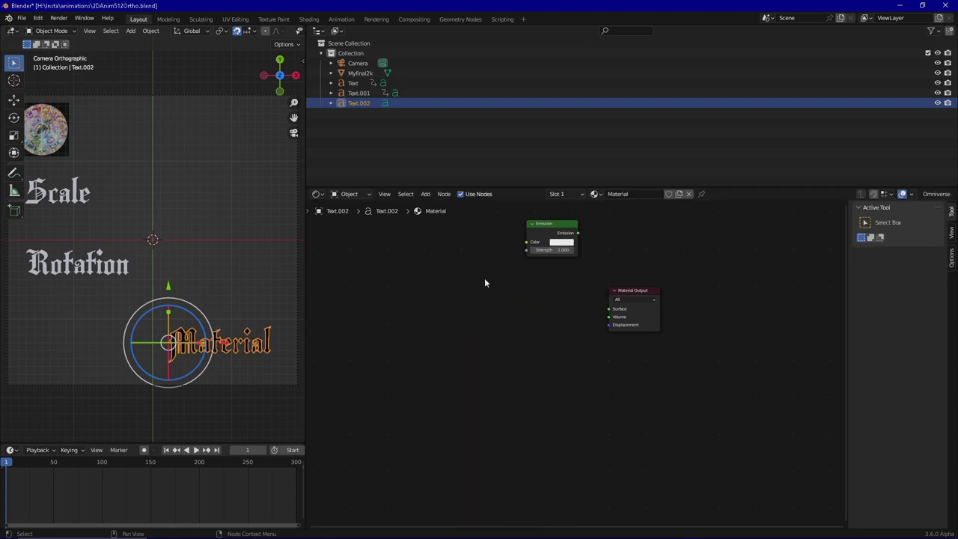
{"action": "left_click_drag", "start_coordinate": [576, 233], "coordinate": [589, 274]}
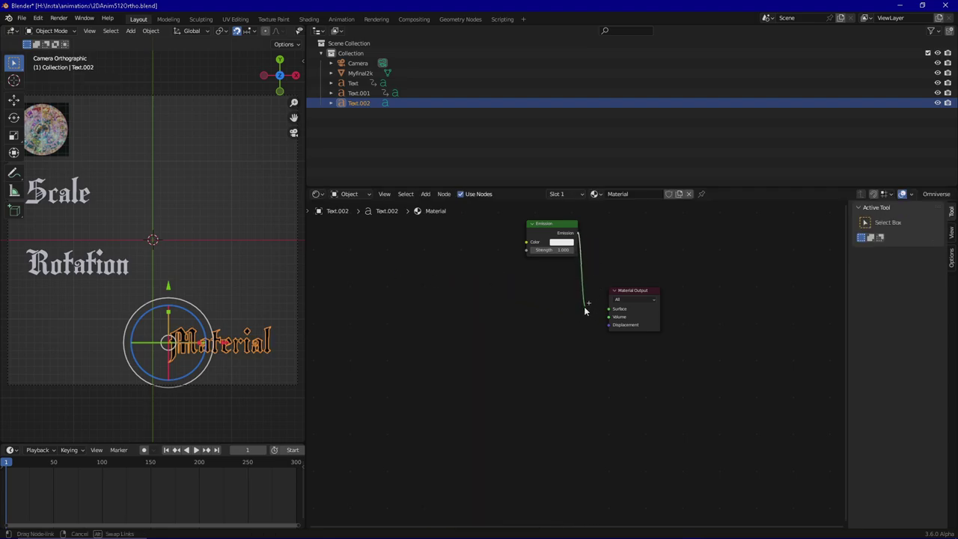
{"action": "left_click_drag", "start_coordinate": [584, 307], "coordinate": [608, 308]}
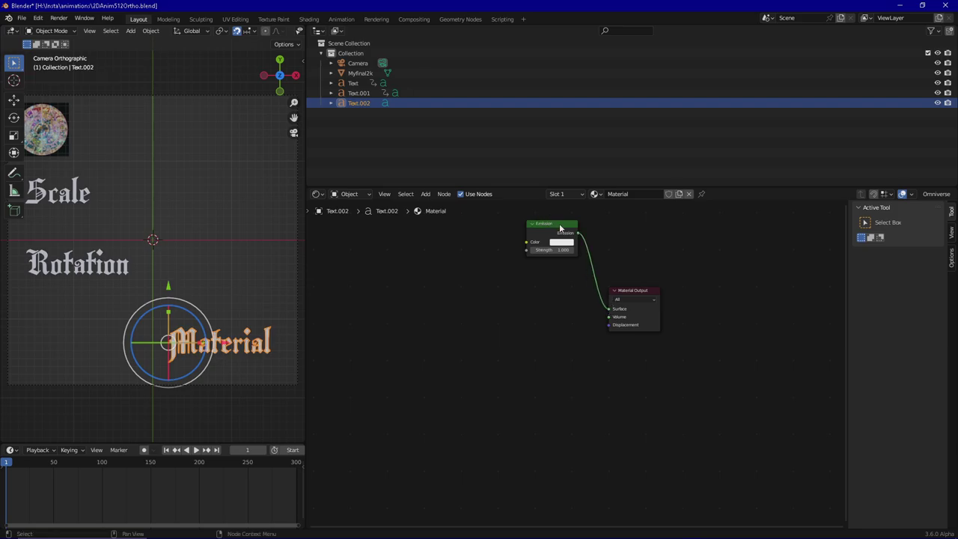
{"action": "left_click_drag", "start_coordinate": [560, 228], "coordinate": [524, 310]}
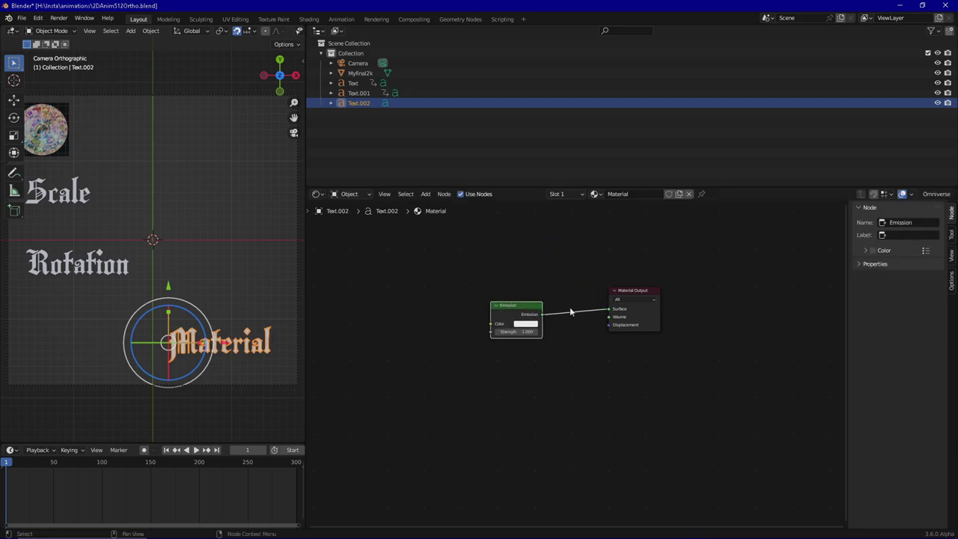
Set the Emission colour to pale green, keeping the Material text selected
{"action": "left_click", "coordinate": [532, 323]}
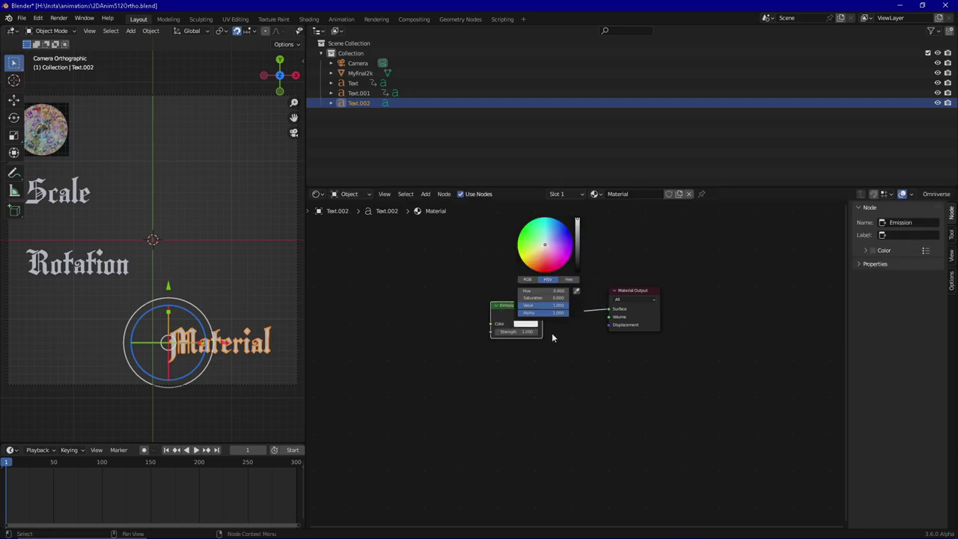
{"action": "left_click", "coordinate": [538, 252]}
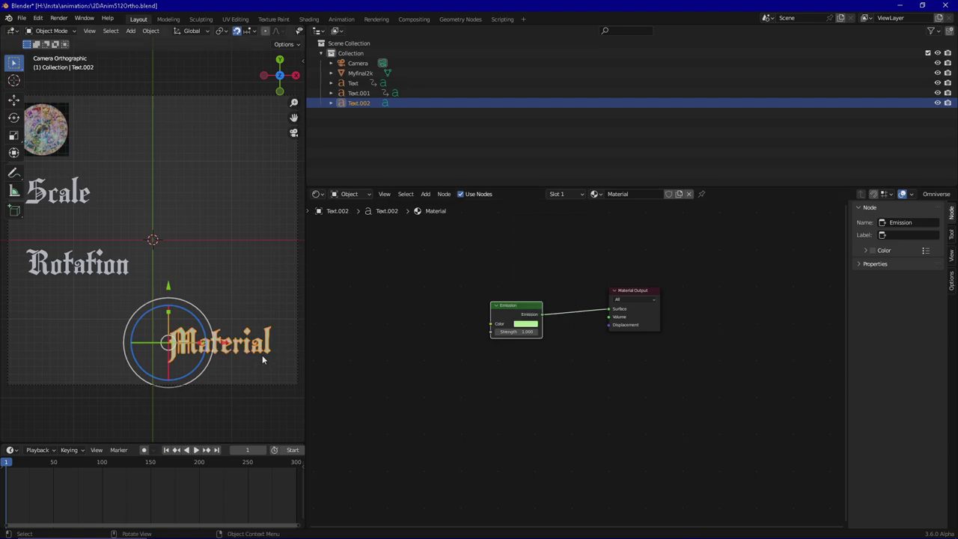
{"action": "left_click", "coordinate": [78, 269]}
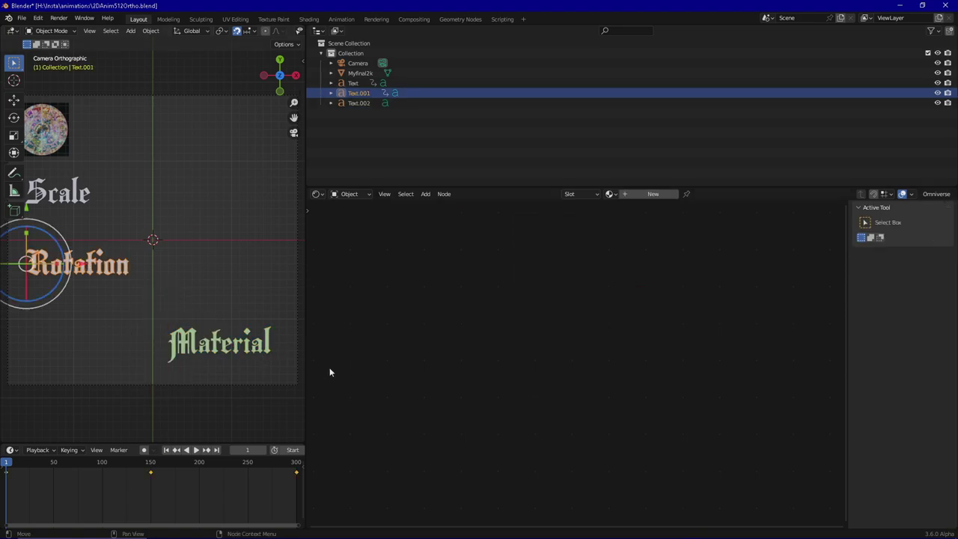
{"action": "left_click", "coordinate": [267, 346]}
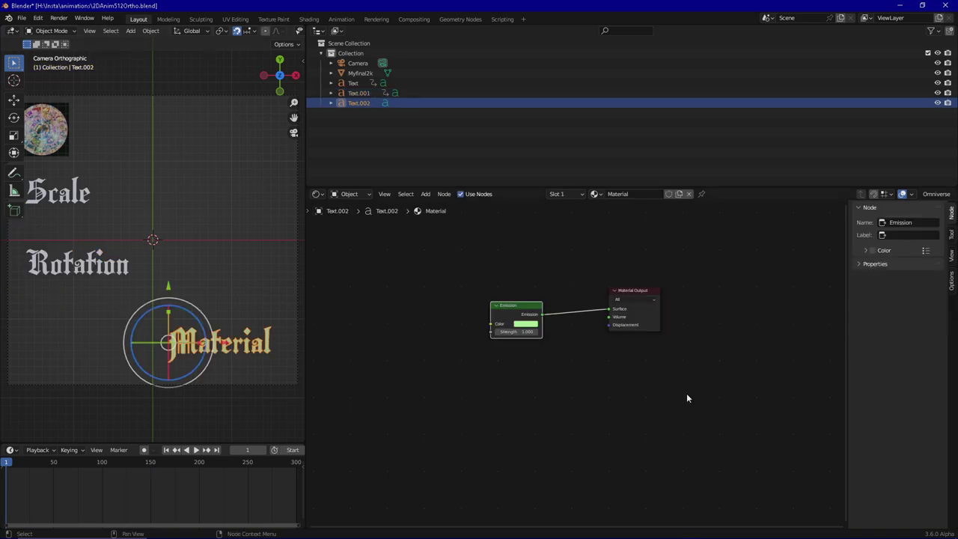
Keyframe emission strength 0 at frame 1 and 0.5 at frame 150
{"action": "mouse_move", "coordinate": [516, 331]}
{"action": "left_mouse_down"}
{"action": "mouse_move", "coordinate": [464, 332]}
{"action": "mouse_move", "coordinate": [516, 332]}
{"action": "left_mouse_up"}
{"action": "right_click", "coordinate": [516, 332]}
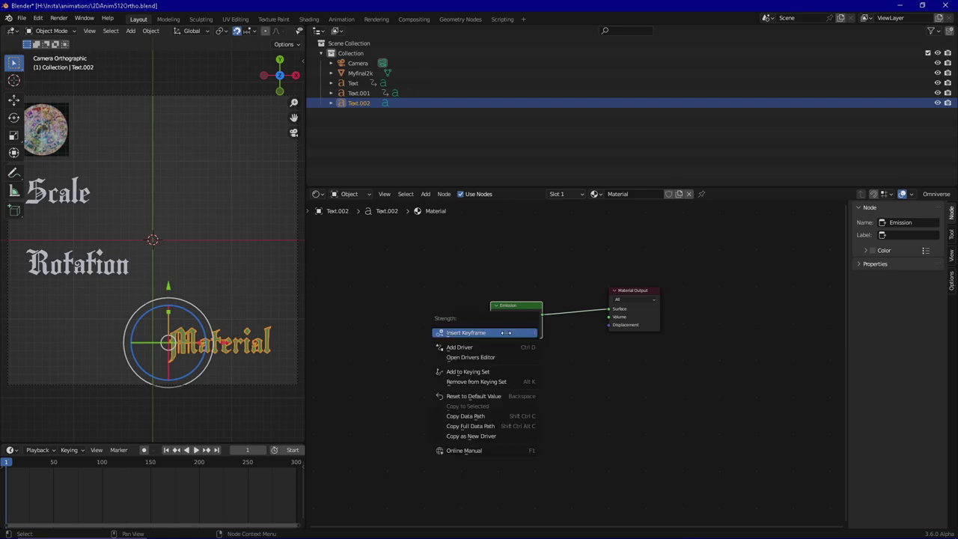
{"action": "left_click", "coordinate": [516, 332]}
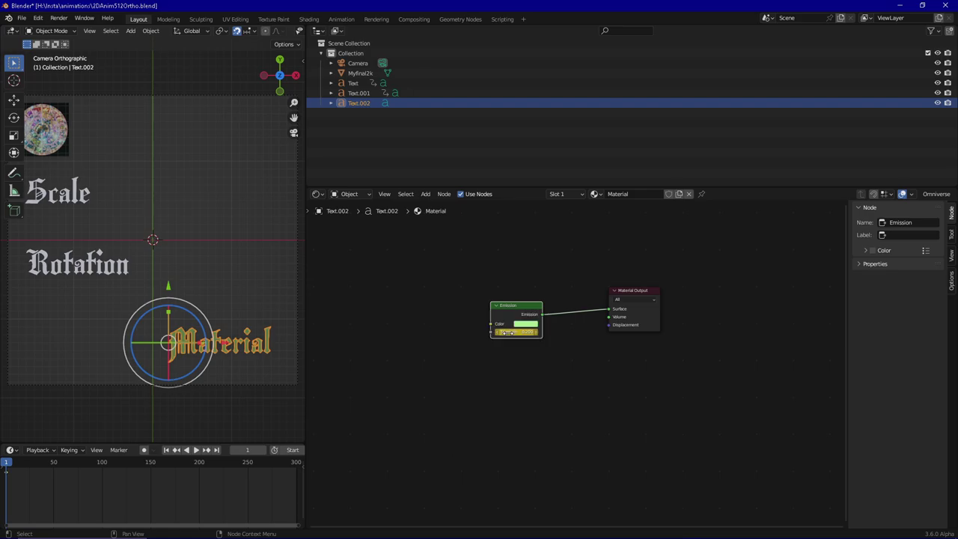
{"action": "left_click", "coordinate": [149, 462]}
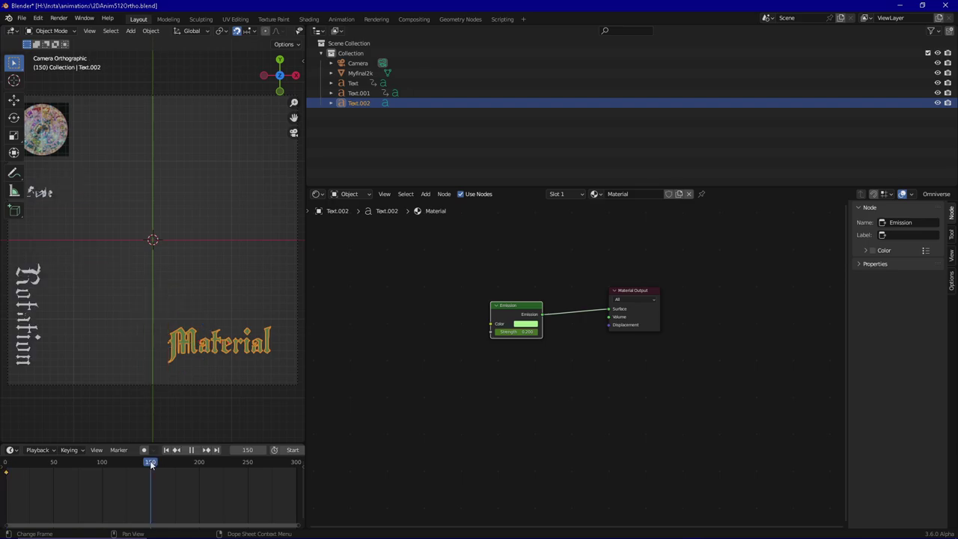
{"action": "left_click", "coordinate": [515, 332]}
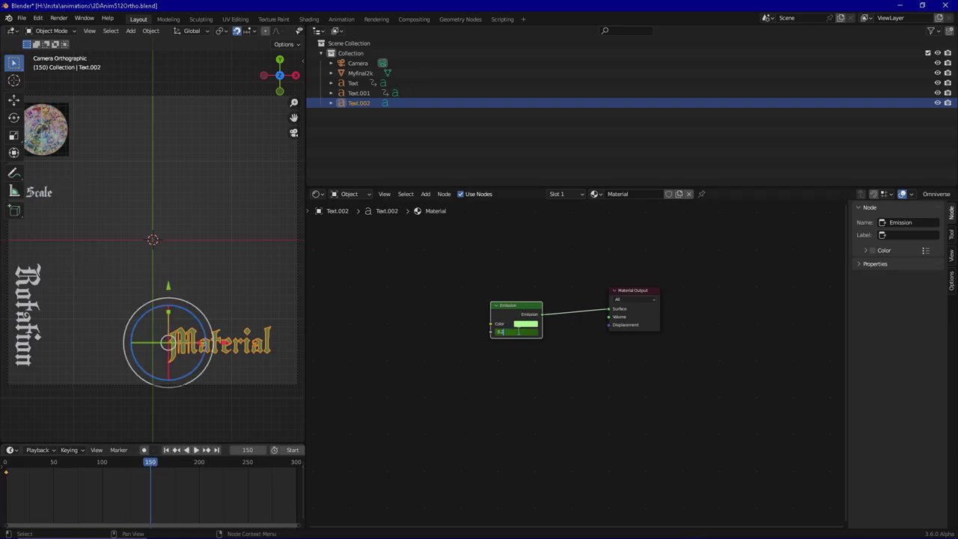
{"action": "key", "text": "Return"}
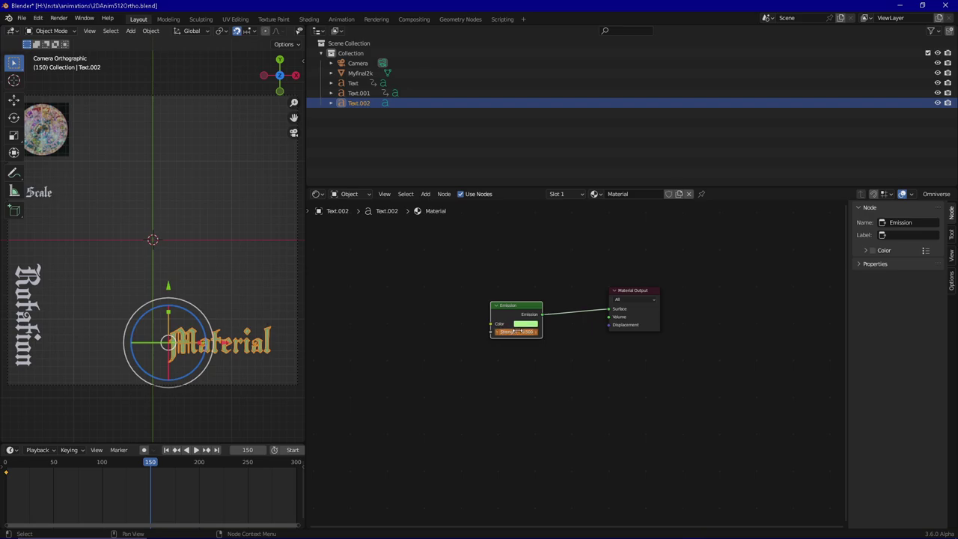
{"action": "right_click", "coordinate": [518, 331]}
{"action": "right_click", "coordinate": [503, 343]}
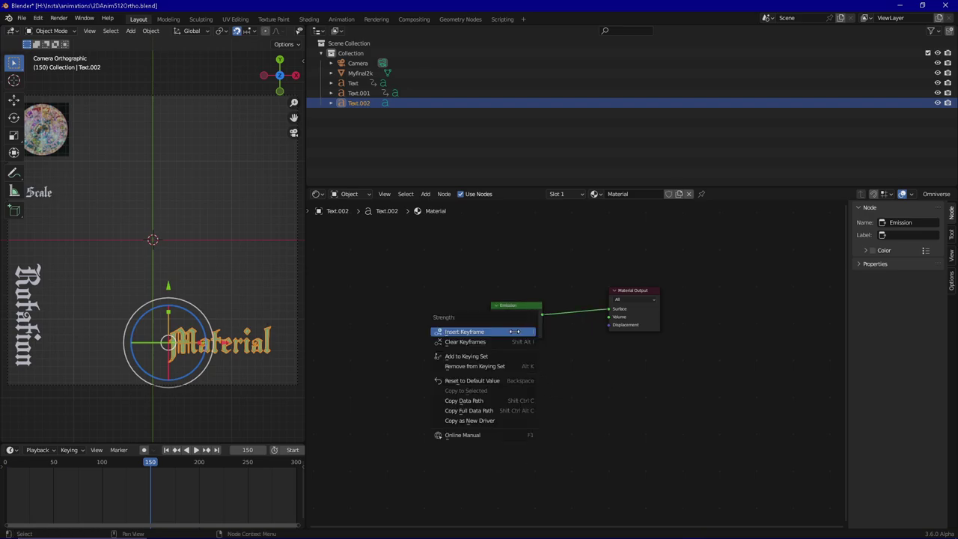
{"action": "left_click", "coordinate": [497, 333]}
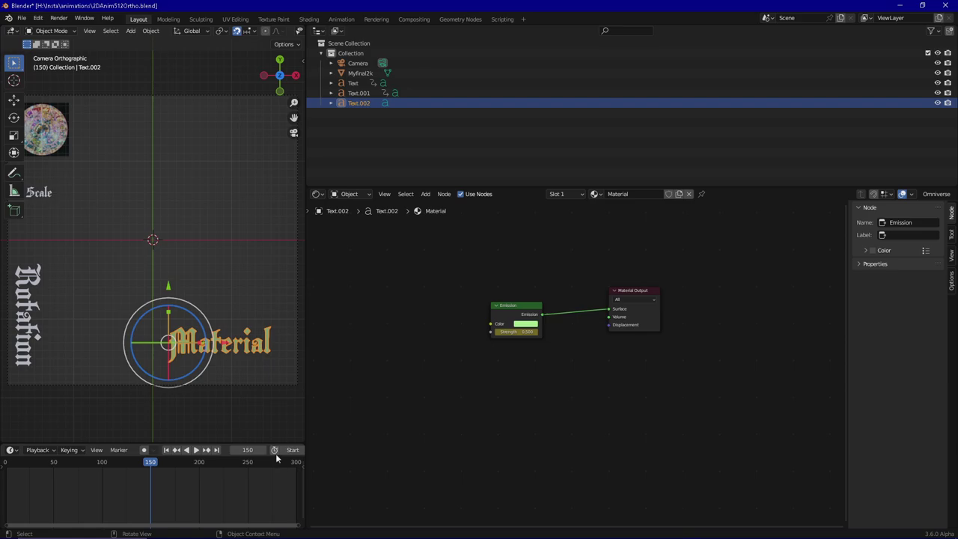
Preview the animation, then keyframe a slightly lower emission strength at frame 250
{"action": "left_click", "coordinate": [248, 462]}
{"action": "key", "text": "space"}
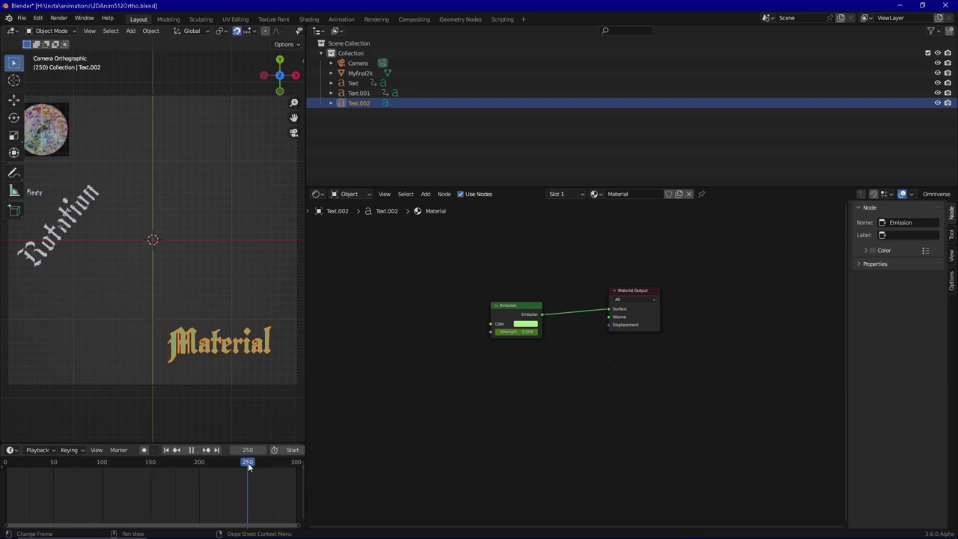
{"action": "left_click", "coordinate": [150, 463]}
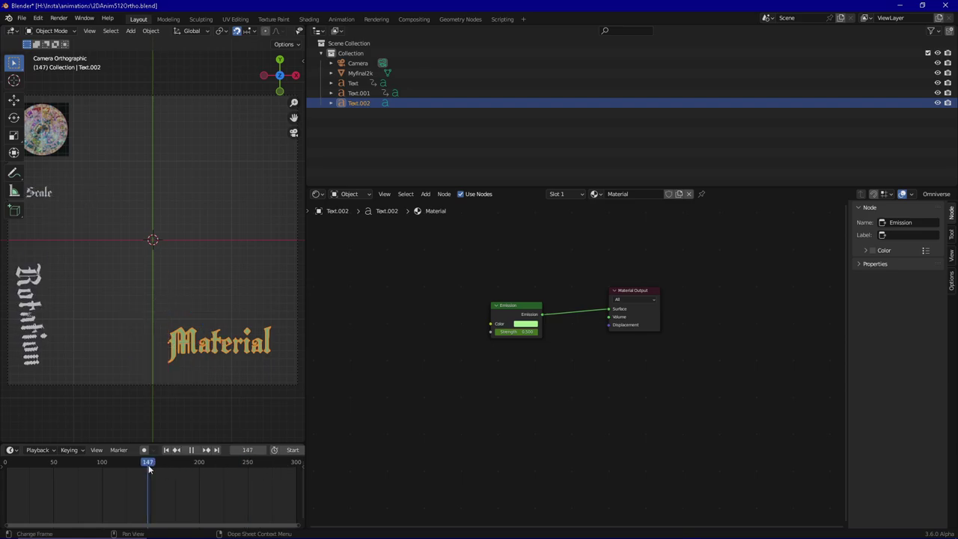
{"action": "left_click_drag", "start_coordinate": [149, 467], "coordinate": [248, 474]}
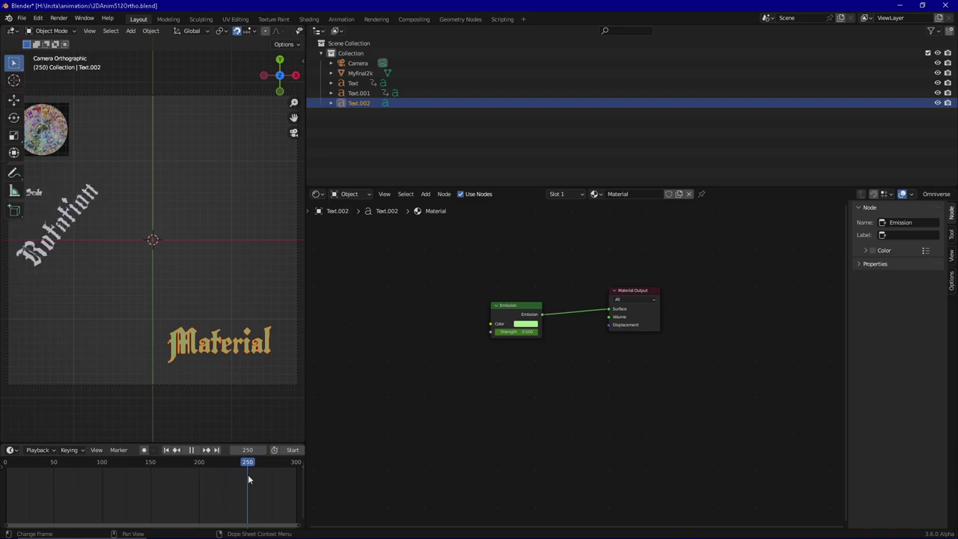
{"action": "key", "text": "space"}
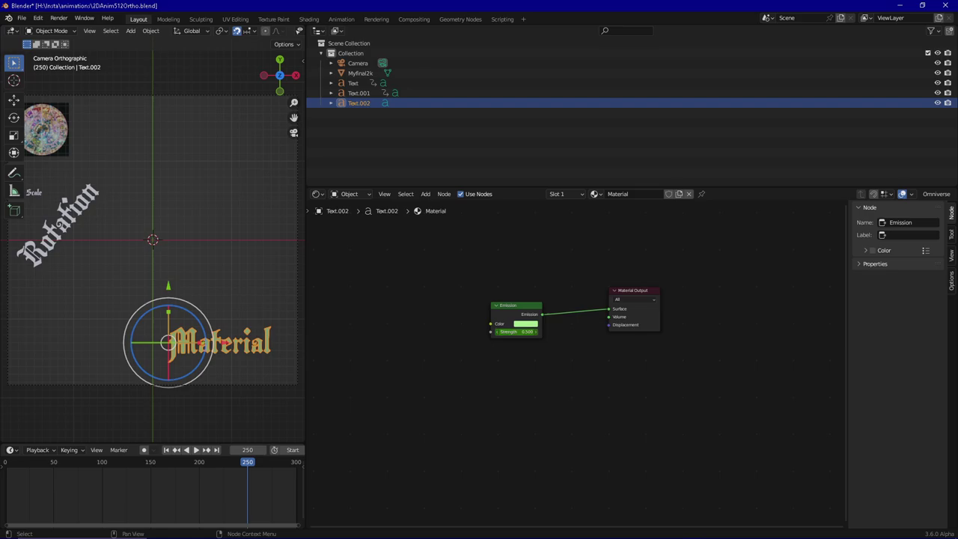
{"action": "left_click_drag", "start_coordinate": [516, 332], "coordinate": [510, 331]}
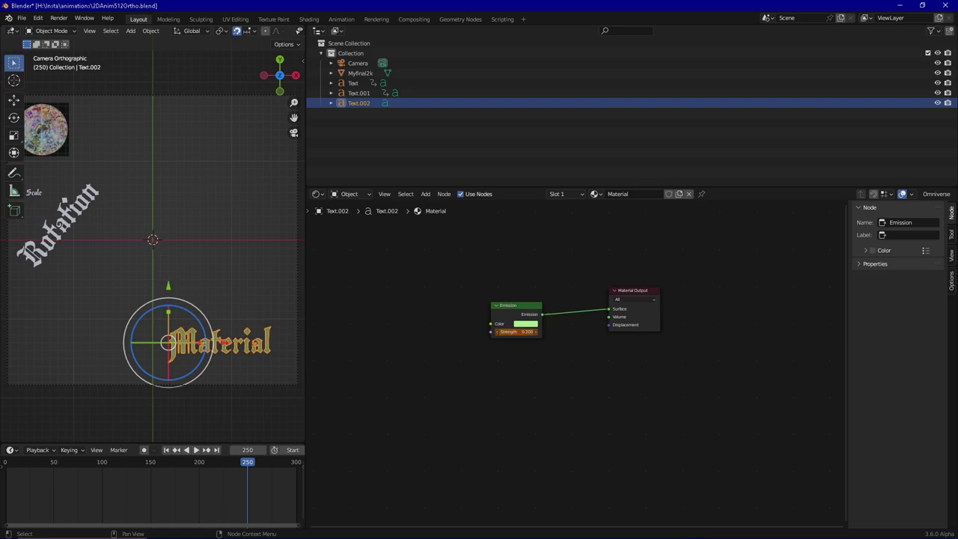
{"action": "right_click", "coordinate": [517, 331]}
{"action": "left_click", "coordinate": [509, 329]}
Keyframe emission strength 1.0 at frame 300, then deselect the Material text
{"action": "left_click", "coordinate": [295, 462]}
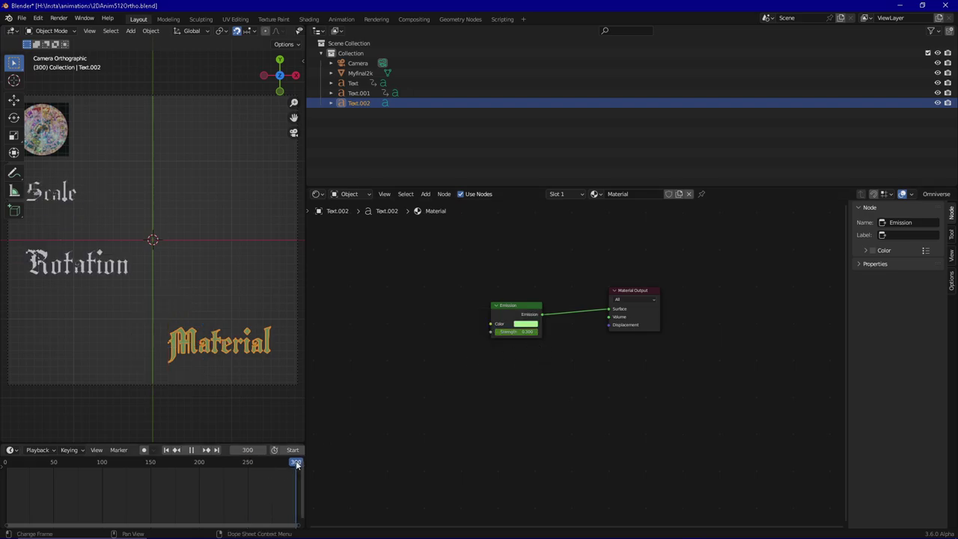
{"action": "right_click", "coordinate": [517, 332]}
{"action": "left_click", "coordinate": [479, 334]}
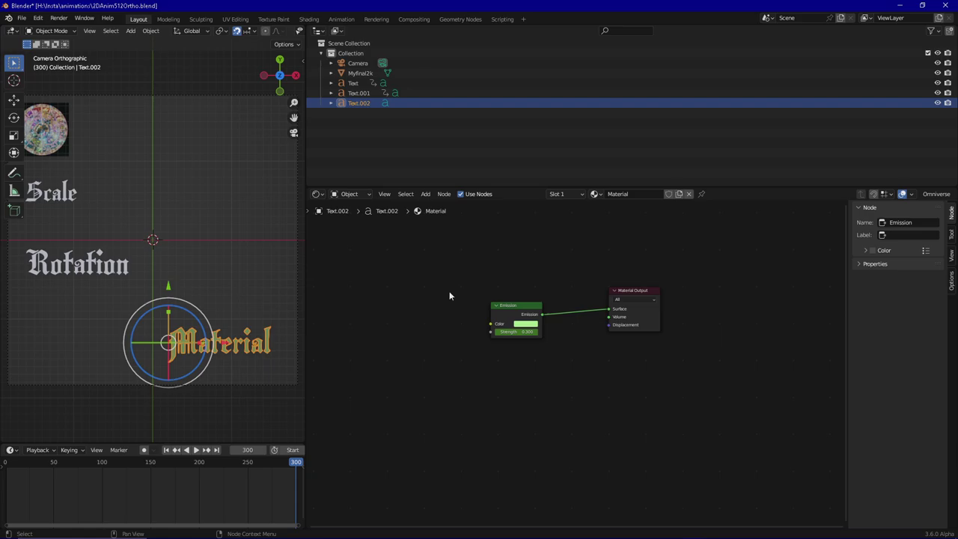
{"action": "key", "text": "Return"}
{"action": "right_click", "coordinate": [521, 331]}
{"action": "left_click", "coordinate": [463, 329]}
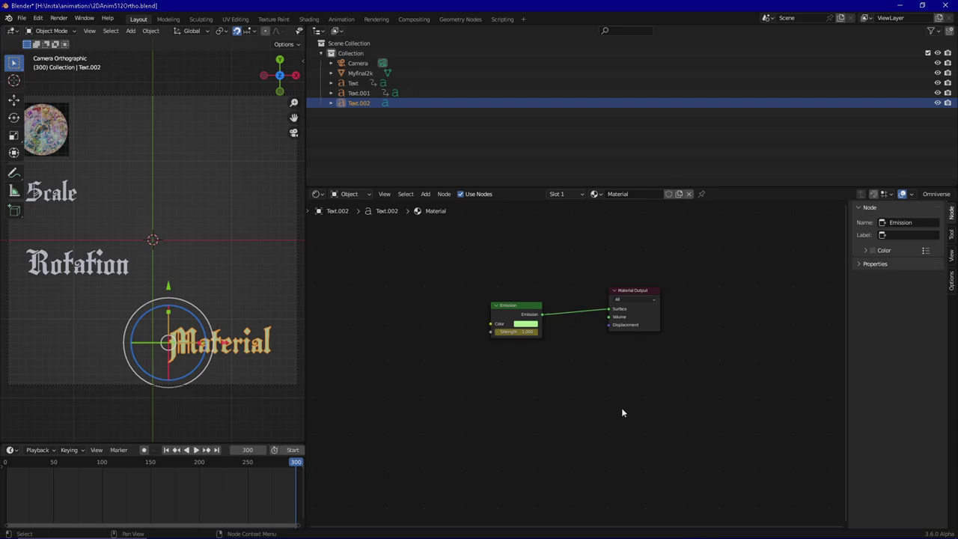
{"action": "left_click", "coordinate": [210, 240]}
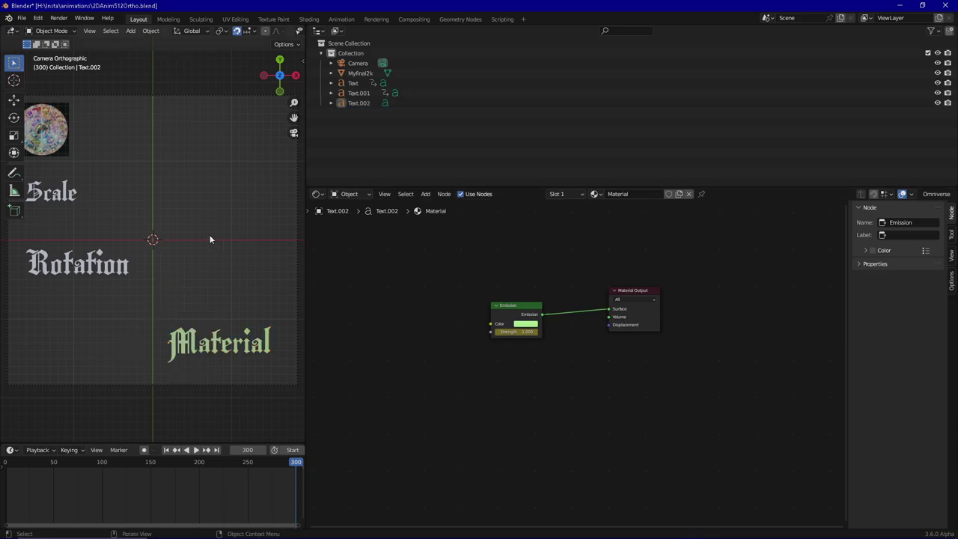
Play the animation and check the emission Strength values at frames 150 and 1
{"action": "left_click", "coordinate": [196, 449]}
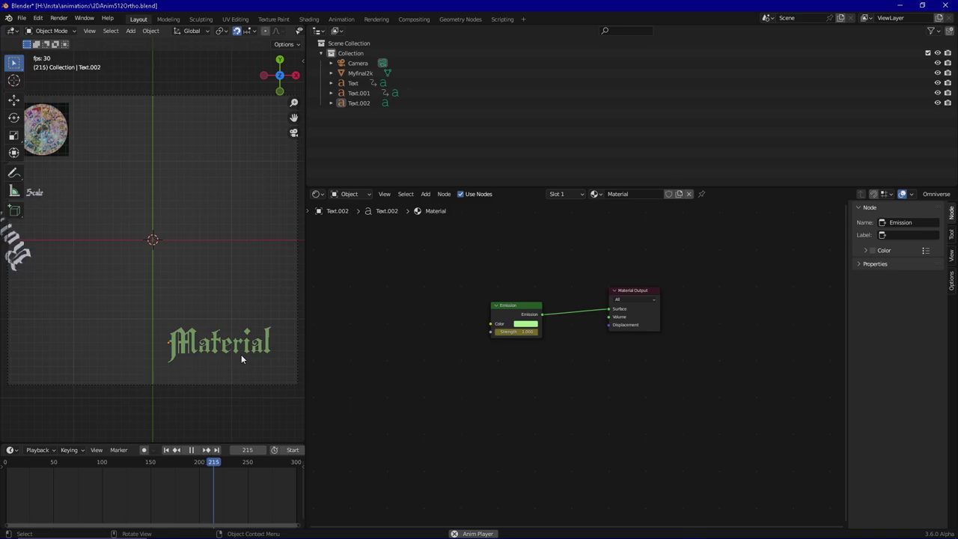
{"action": "left_click", "coordinate": [192, 450]}
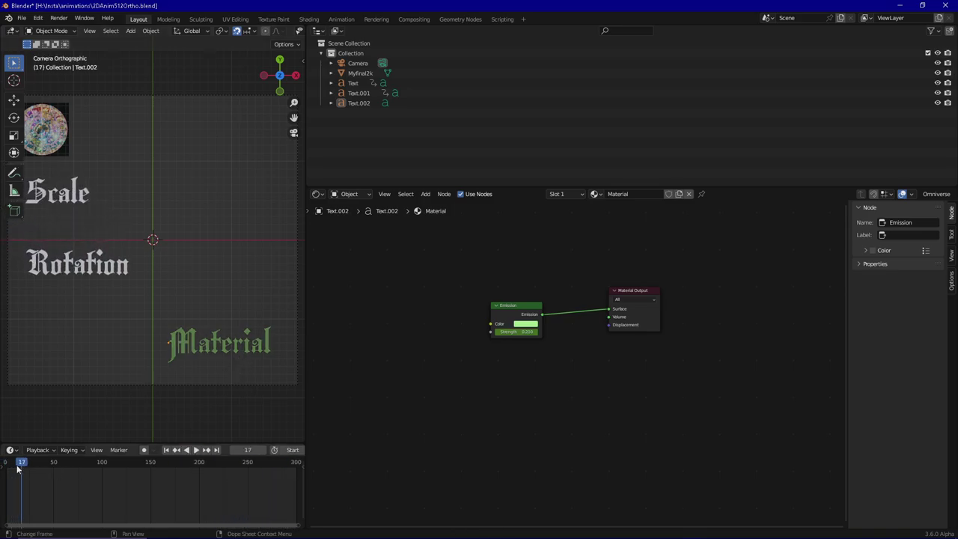
{"action": "key", "text": "Escape"}
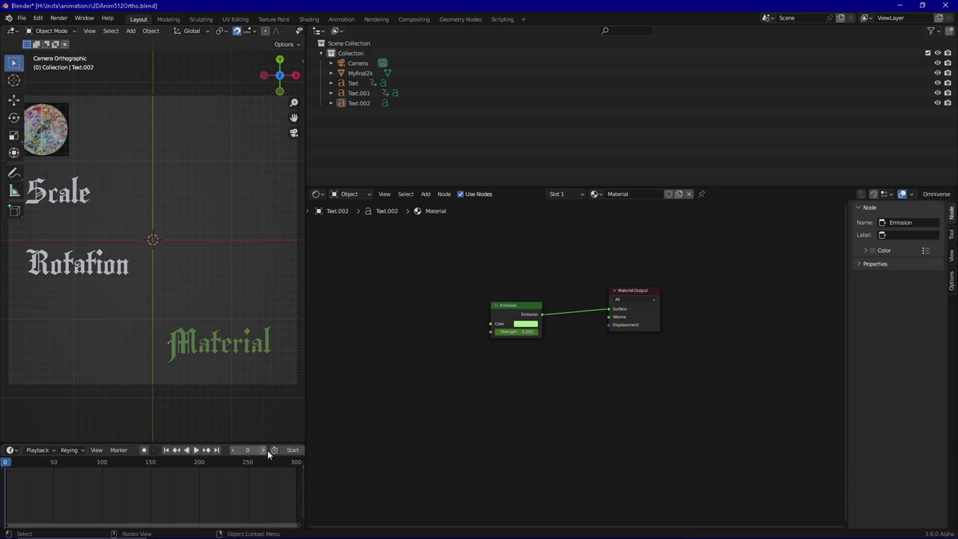
{"action": "key", "text": "space"}
{"action": "left_click_drag", "start_coordinate": [143, 462], "coordinate": [151, 464]}
{"action": "key", "text": "space"}
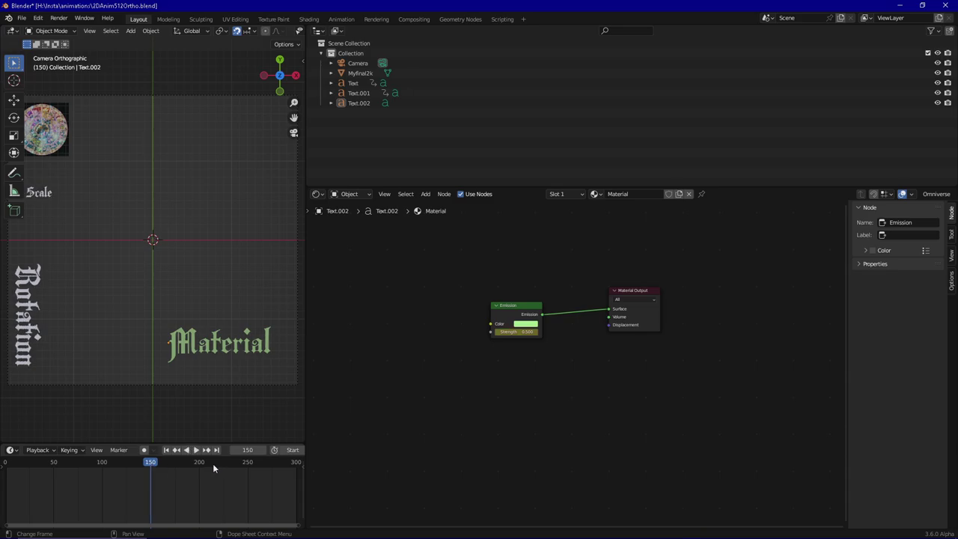
{"action": "left_click", "coordinate": [518, 332]}
{"action": "left_click_drag", "start_coordinate": [10, 464], "coordinate": [6, 465]}
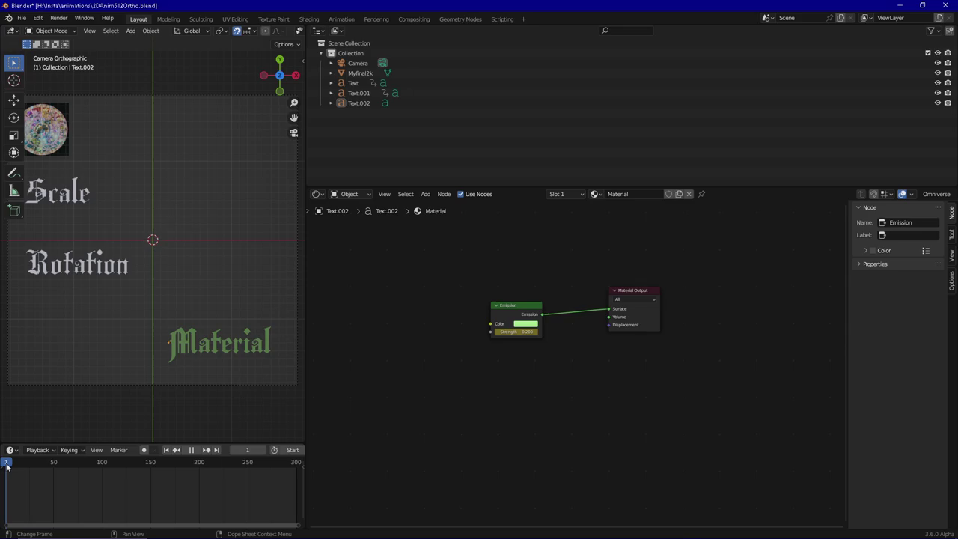
{"action": "left_click", "coordinate": [524, 332]}
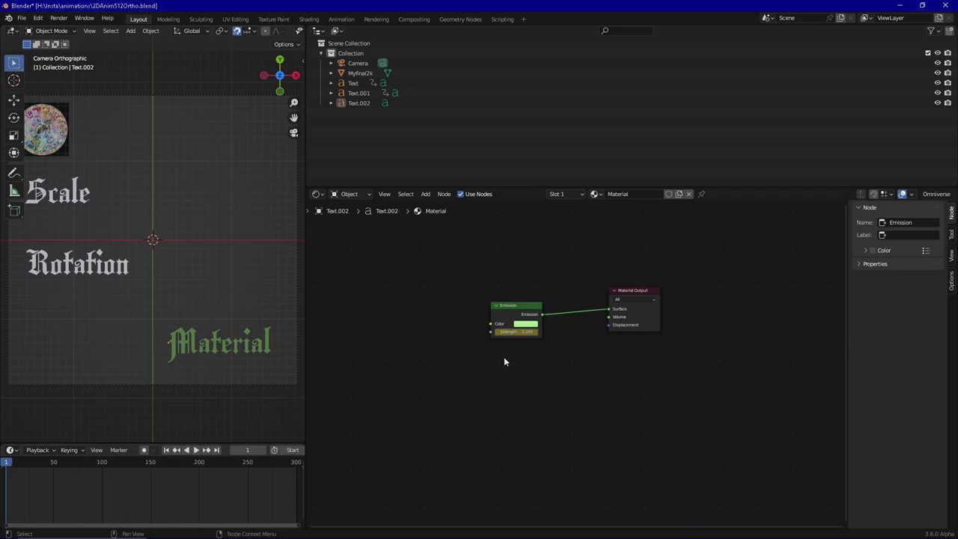
At the last frame, 300, set emission Strength to 4 and keyframe it
{"action": "key", "text": "shift+Right"}
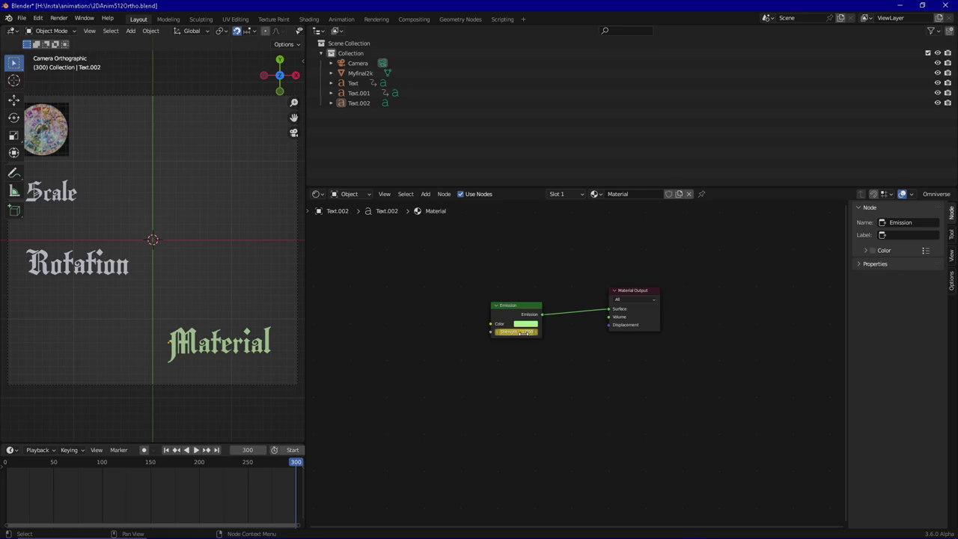
{"action": "left_click", "coordinate": [520, 333]}
{"action": "type", "text": "4"}
{"action": "key", "text": "Return"}
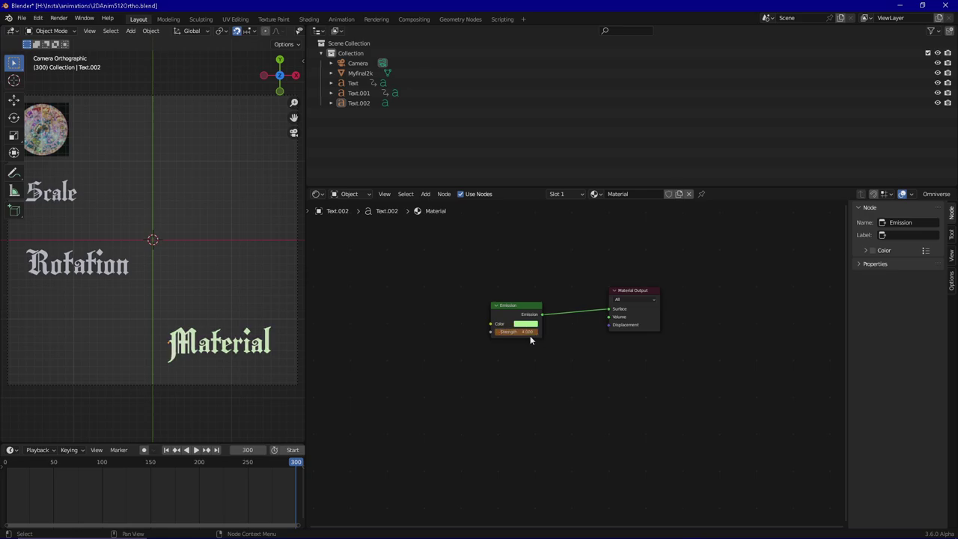
{"action": "right_click", "coordinate": [512, 341]}
{"action": "left_click", "coordinate": [483, 329]}
With the Rotation text selected, play the full animation from frame 0, then rewind to frame 0
{"action": "left_click", "coordinate": [76, 271]}
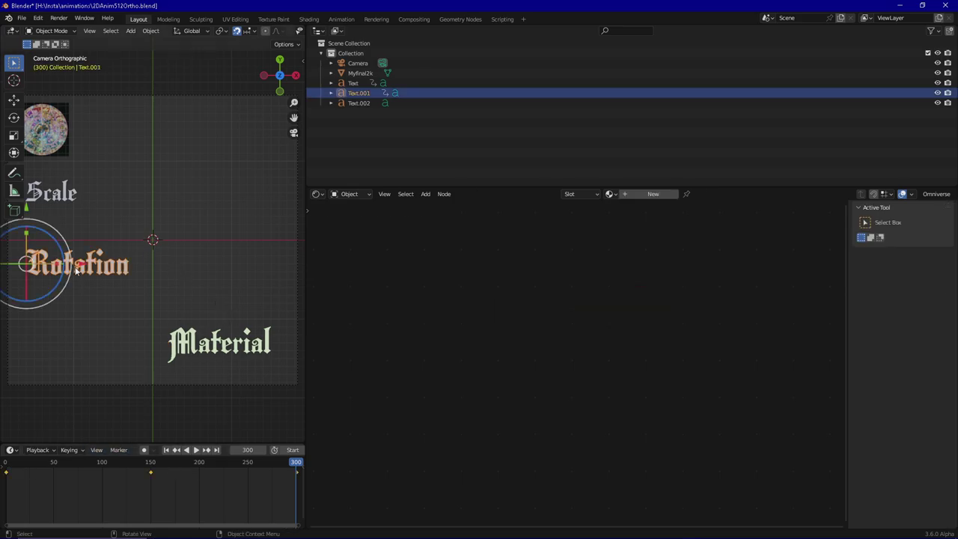
{"action": "key", "text": "shift+Left"}
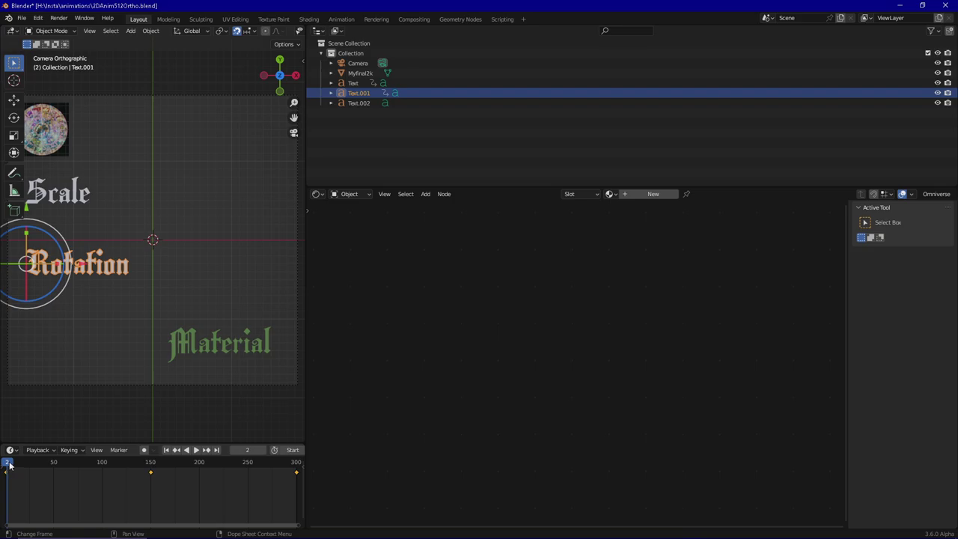
{"action": "left_click", "coordinate": [195, 449]}
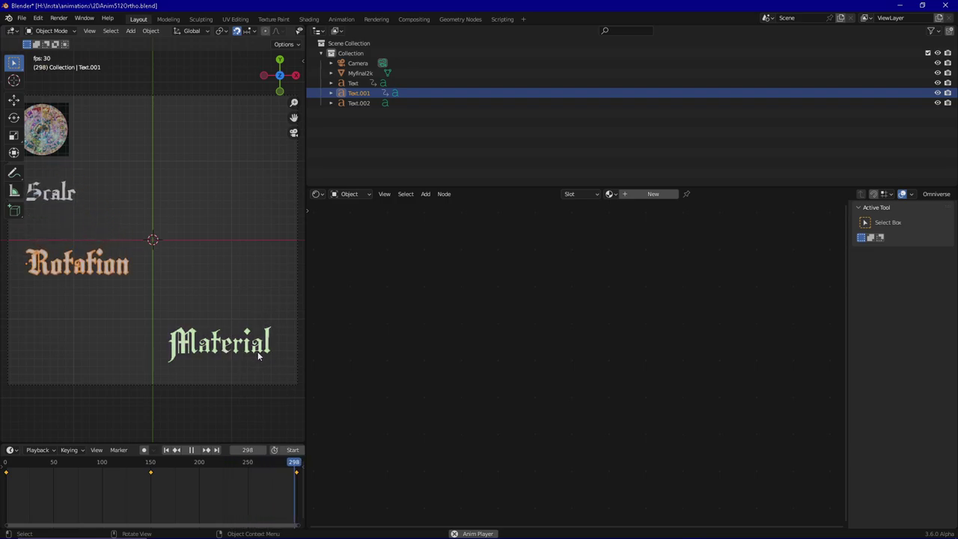
{"action": "left_click", "coordinate": [195, 449]}
{"action": "key", "text": "shift+Left"}
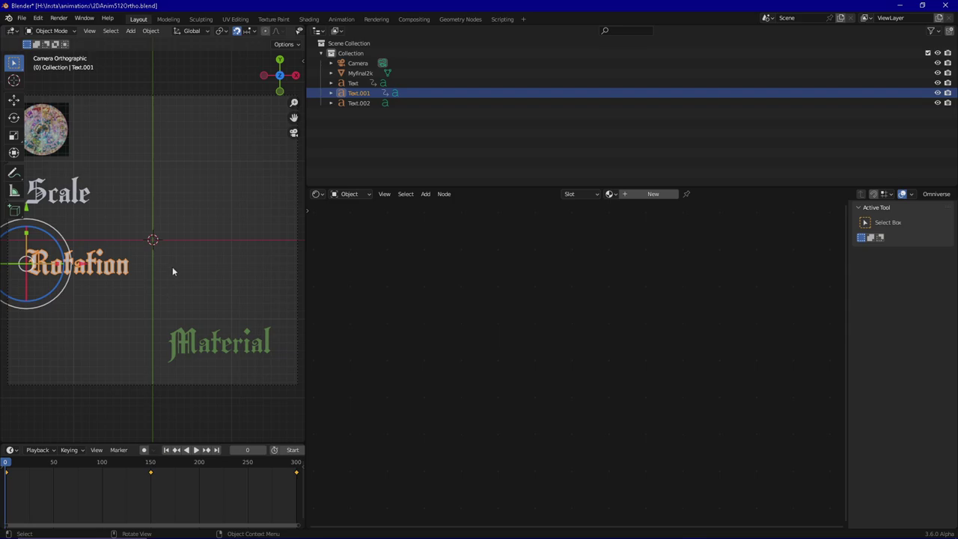
Widen the 3D view across the window, frame the whole camera view, and play the animation
{"action": "left_click_drag", "start_coordinate": [306, 255], "coordinate": [690, 259]}
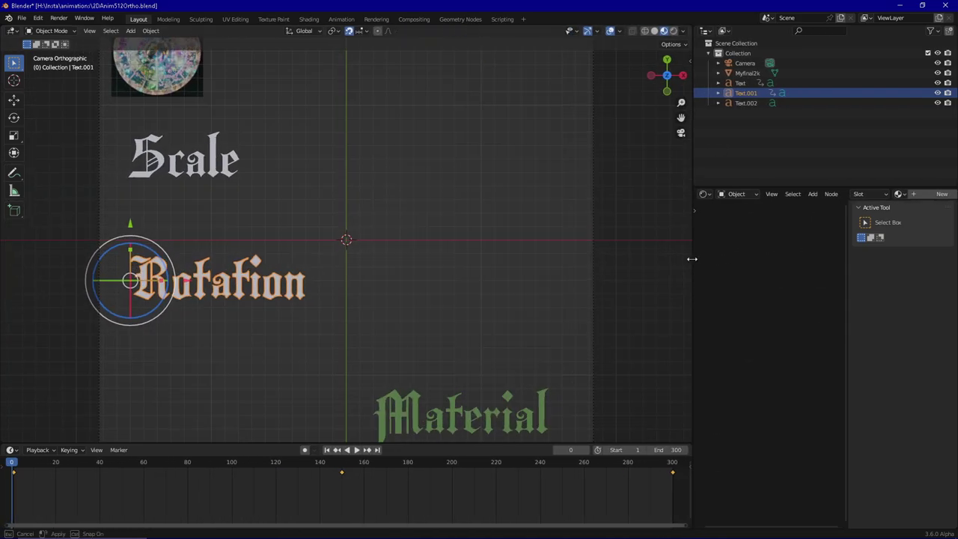
{"action": "scroll", "coordinate": [432, 234], "scroll_direction": "down", "scroll_amount": 3}
{"action": "scroll", "coordinate": [433, 232], "scroll_direction": "up", "scroll_amount": 3}
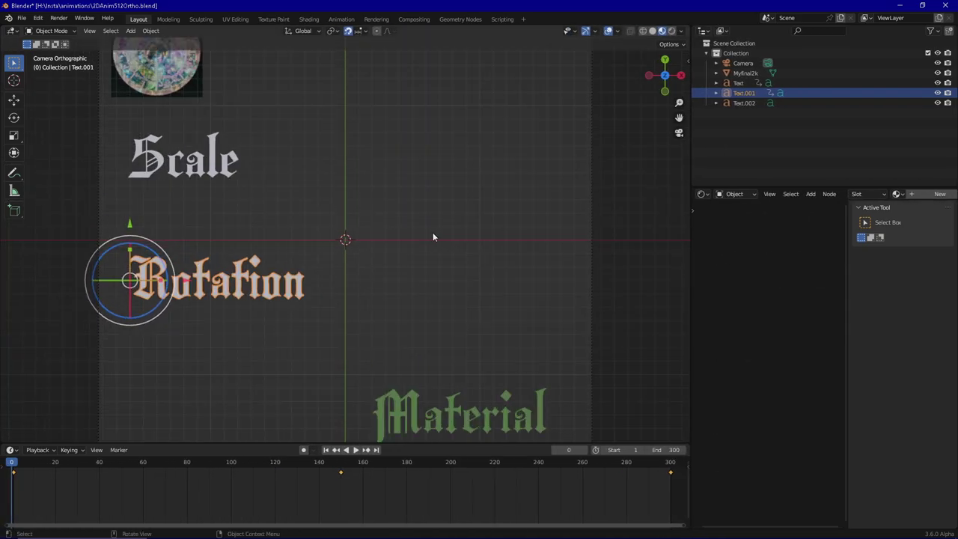
{"action": "scroll", "coordinate": [428, 228], "scroll_direction": "down", "scroll_amount": 2}
{"action": "scroll", "coordinate": [429, 230], "scroll_direction": "up", "scroll_amount": 1}
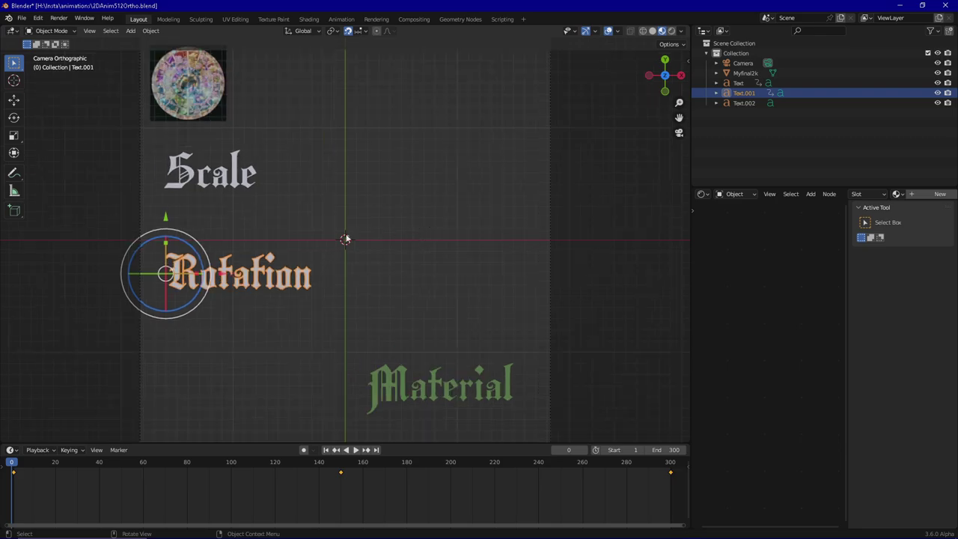
{"action": "left_click", "coordinate": [356, 450]}
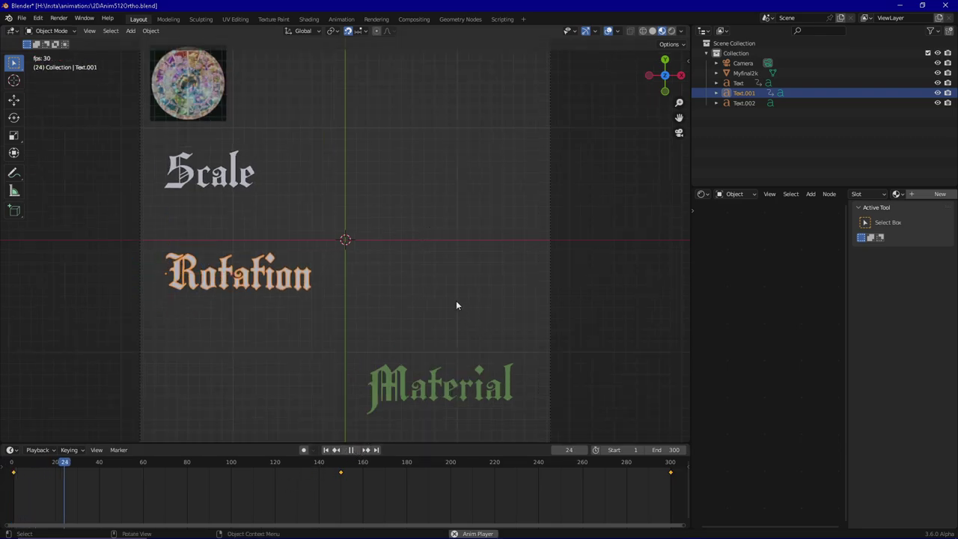